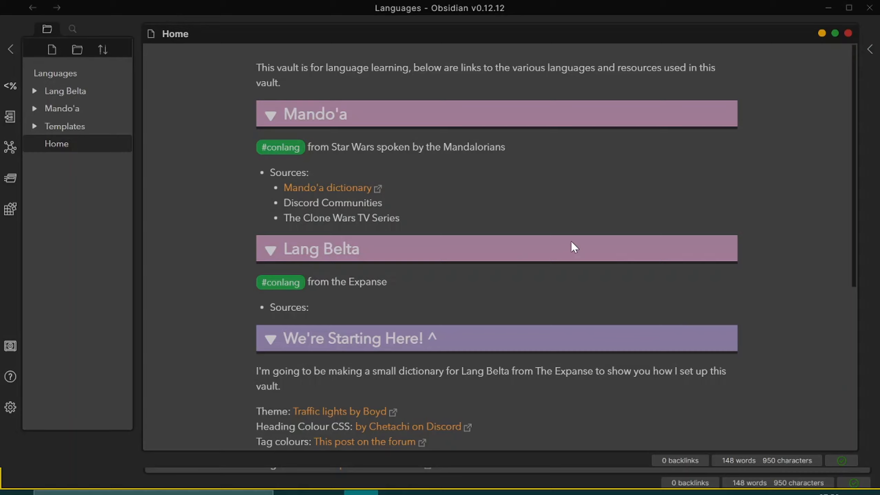
Collapse the Lang Belta and Mando'a headings in the Home note, and expand both sections again.
left_click(275, 257)
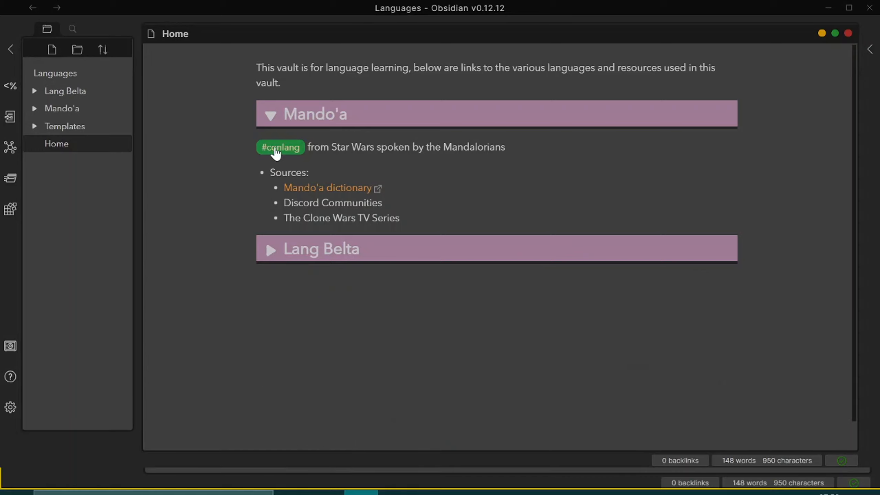
left_click(267, 114)
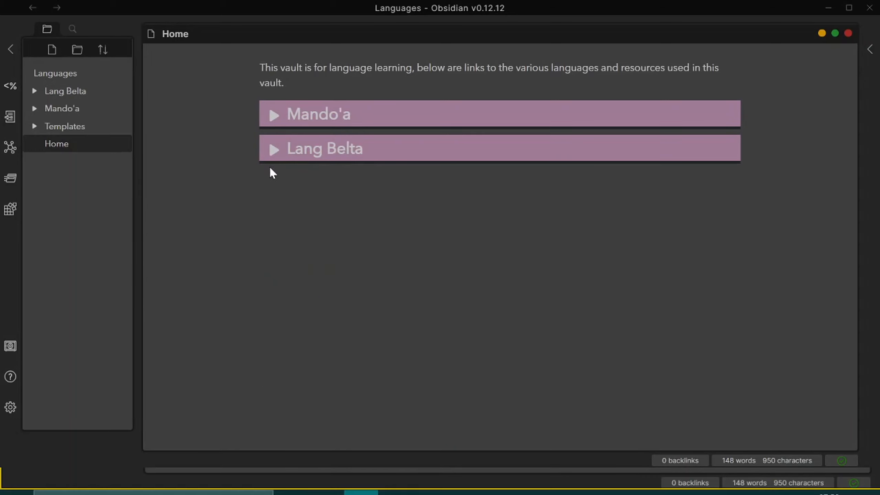
left_click(273, 150)
left_click(272, 114)
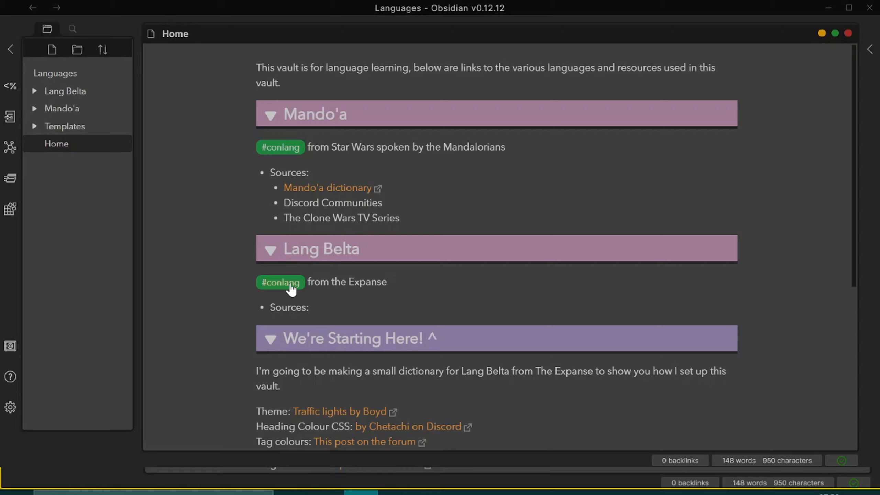
left_click(272, 250)
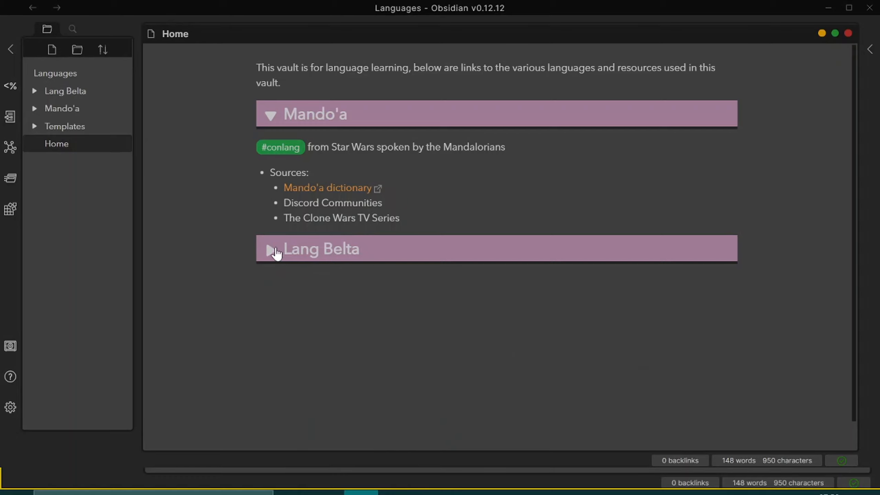
left_click(270, 250)
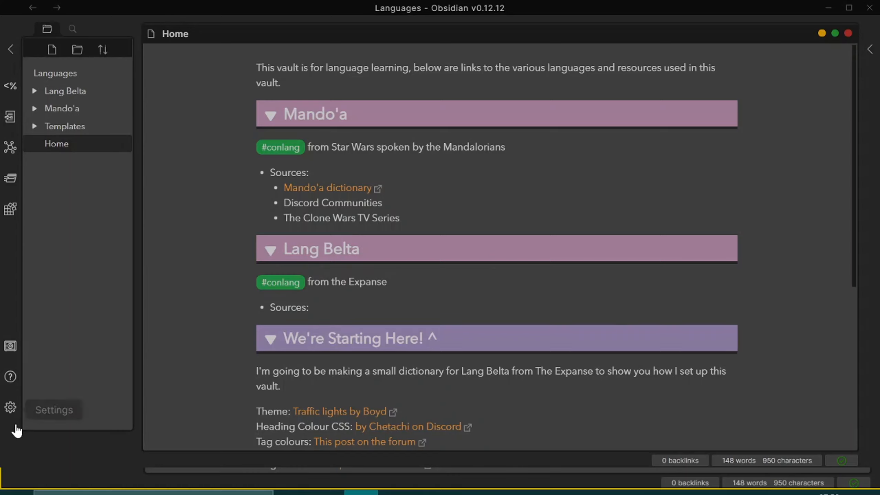
Review the Appearance and Editor settings, including the options for folding headings and indents.
left_click(10, 407)
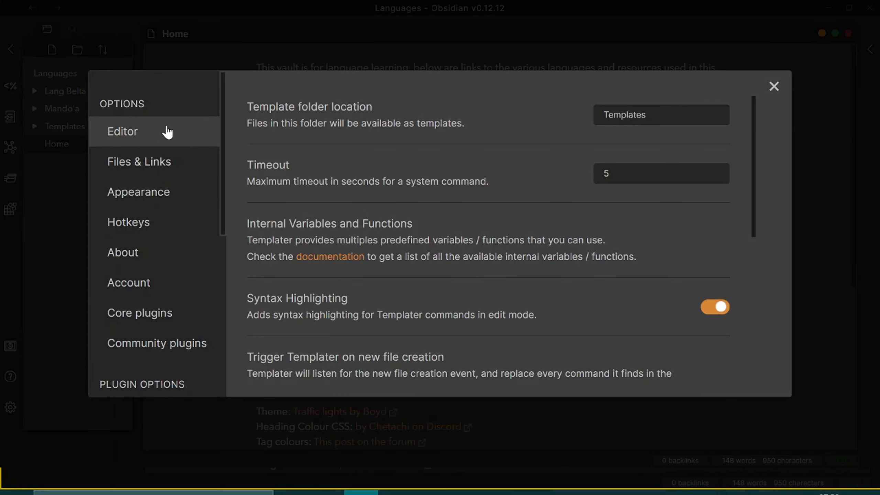
left_click(182, 196)
scroll(495, 284, "down", 2)
scroll(377, 245, "up", 2)
scroll(376, 244, "down", 6)
scroll(377, 245, "up", 8)
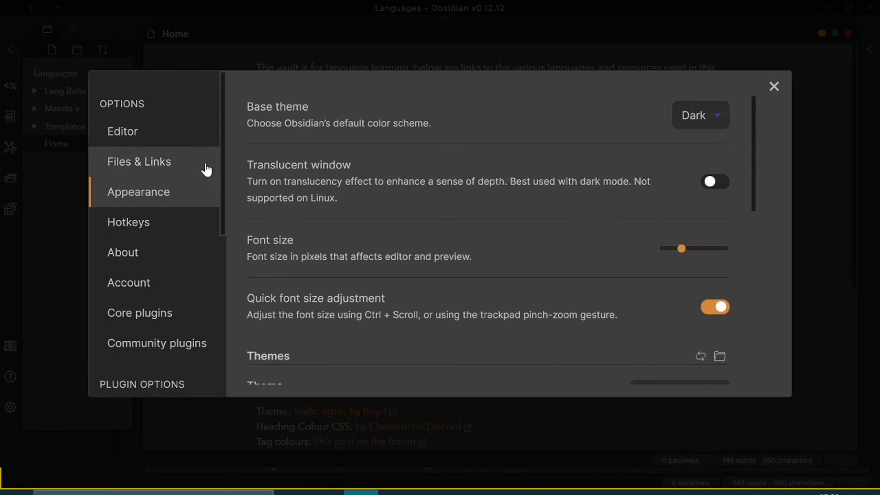
left_click(124, 130)
scroll(544, 298, "down", 8)
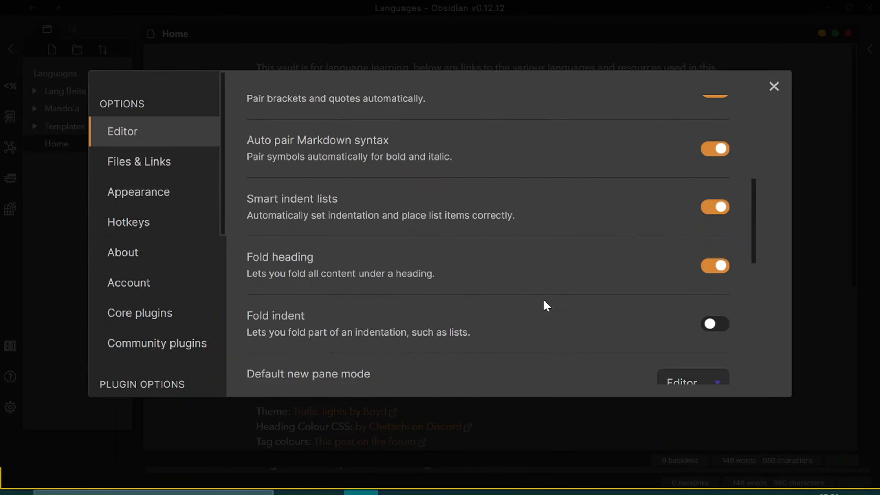
scroll(541, 282, "down", 4)
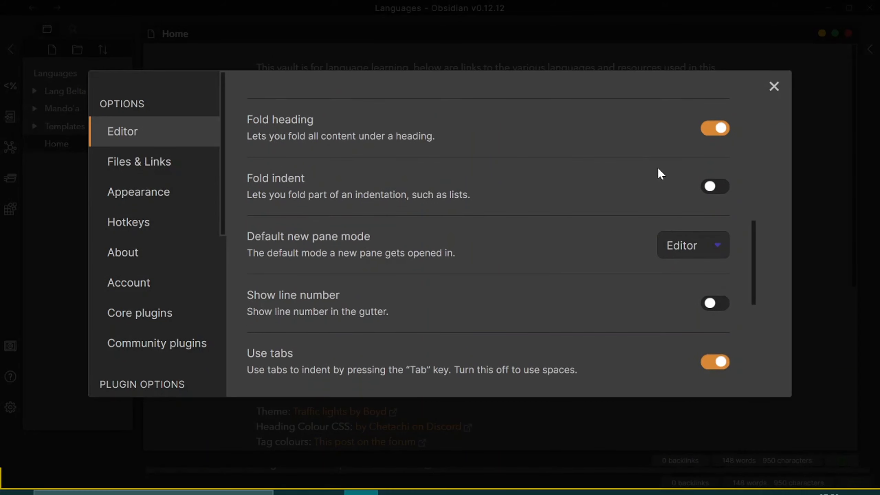
scroll(570, 227, "up", 5)
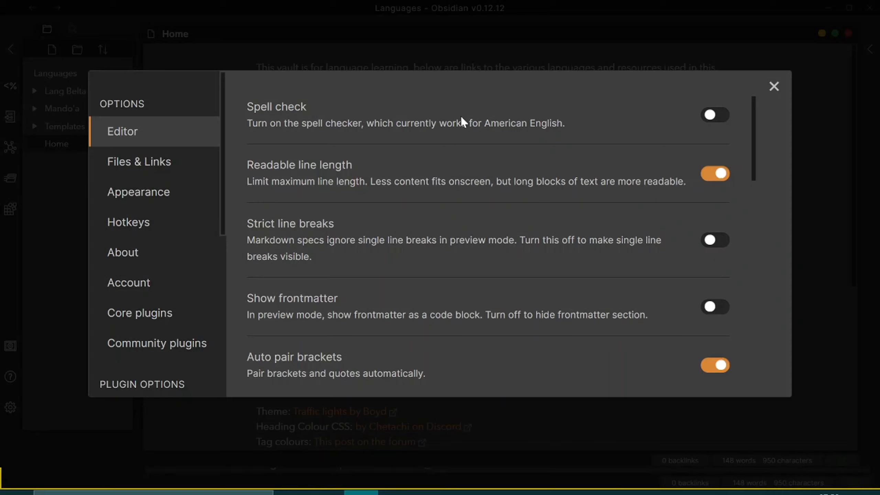
Turn off Readable line length, view its effect on the Home note, and turn the option back on.
left_click(717, 174)
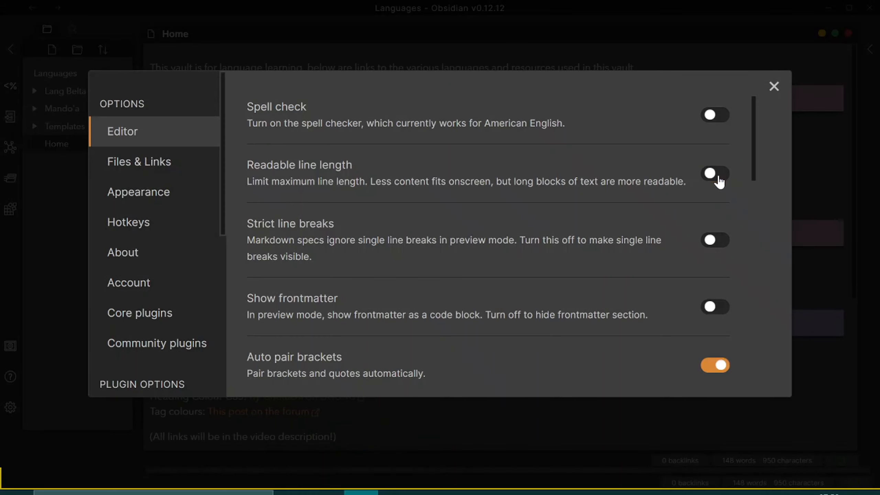
key("Escape")
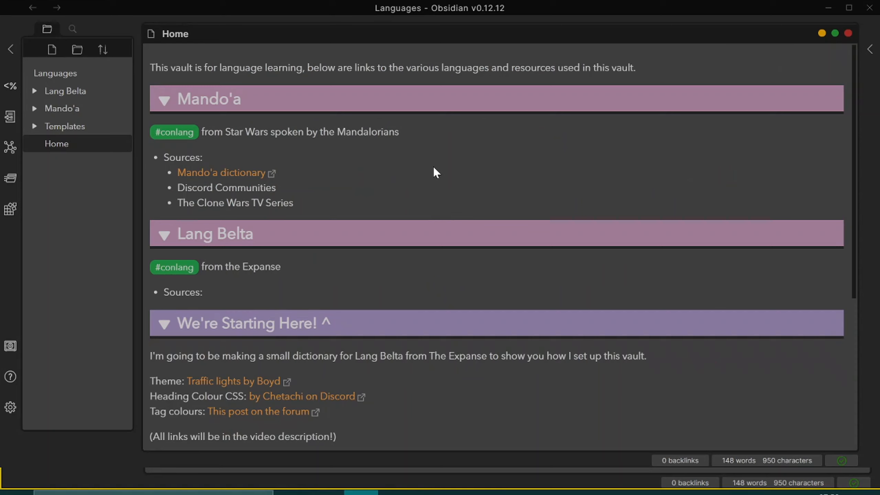
left_click(10, 407)
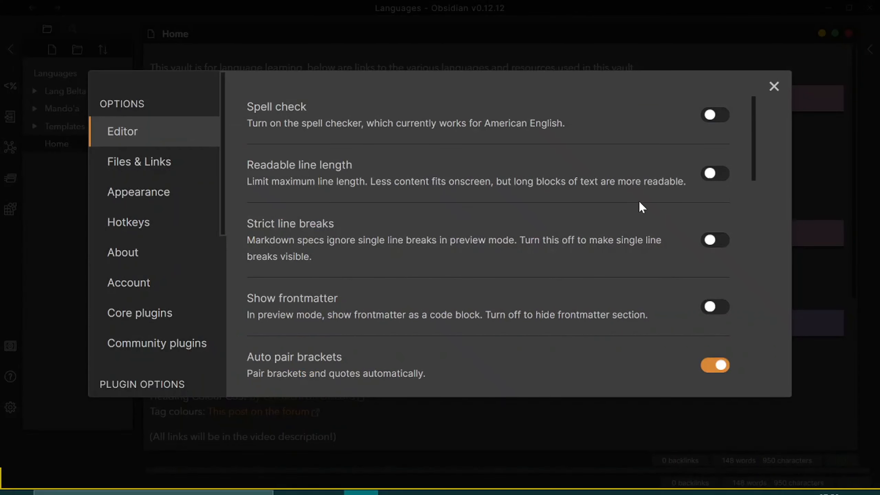
left_click(719, 167)
key("Escape")
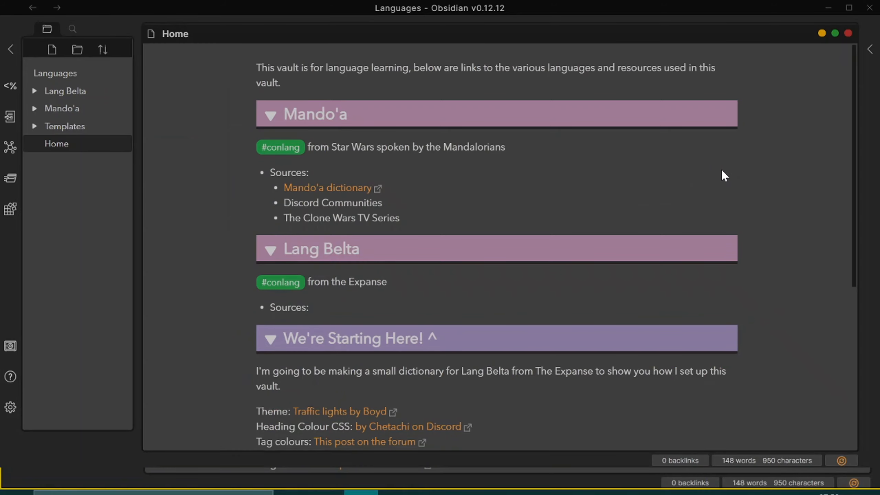
Examine the full list of Editor settings, from spell check through pane mode, tabs and line wrap to Vim key bindings.
left_click(10, 407)
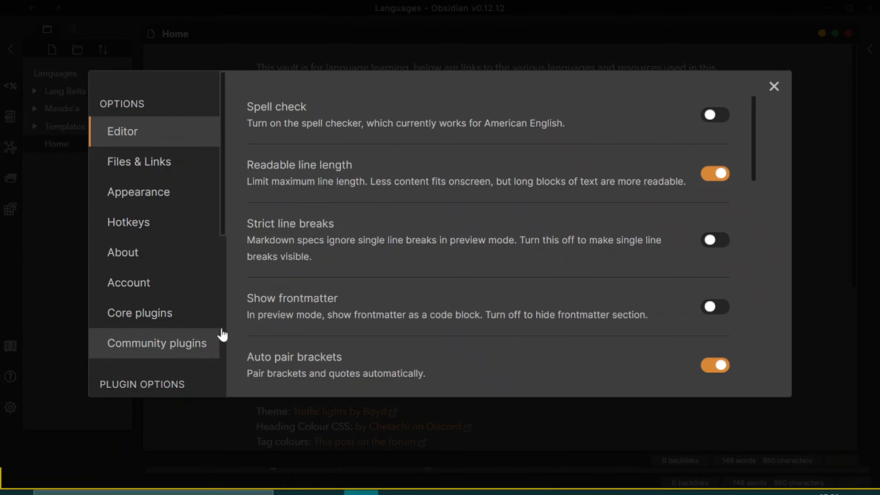
scroll(438, 223, "down", 6)
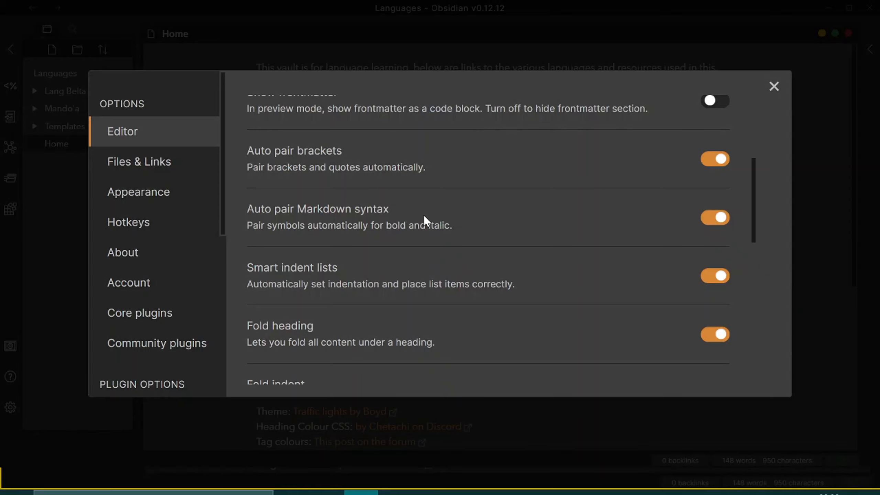
scroll(389, 222, "down", 5)
scroll(379, 210, "down", 3)
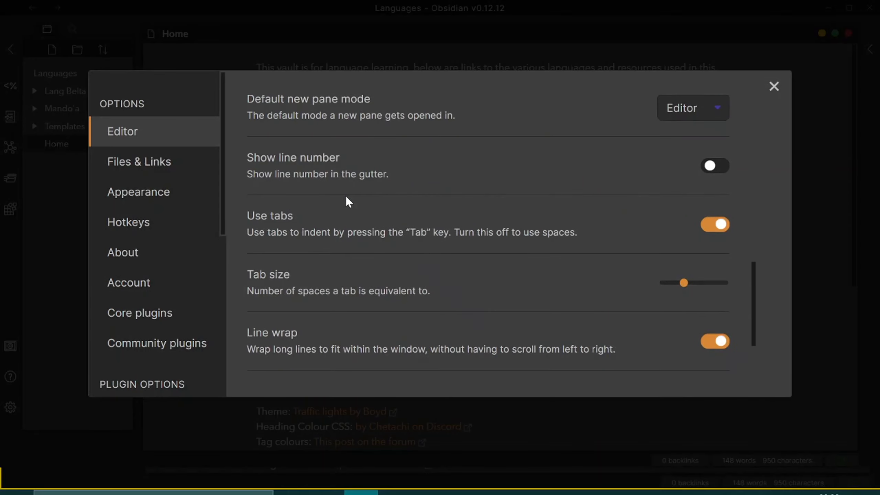
scroll(346, 198, "down", 3)
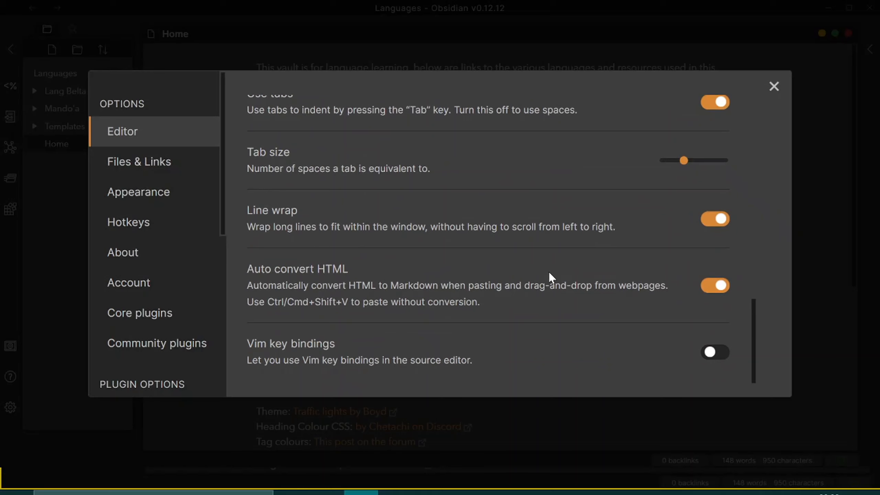
scroll(550, 273, "up", 10)
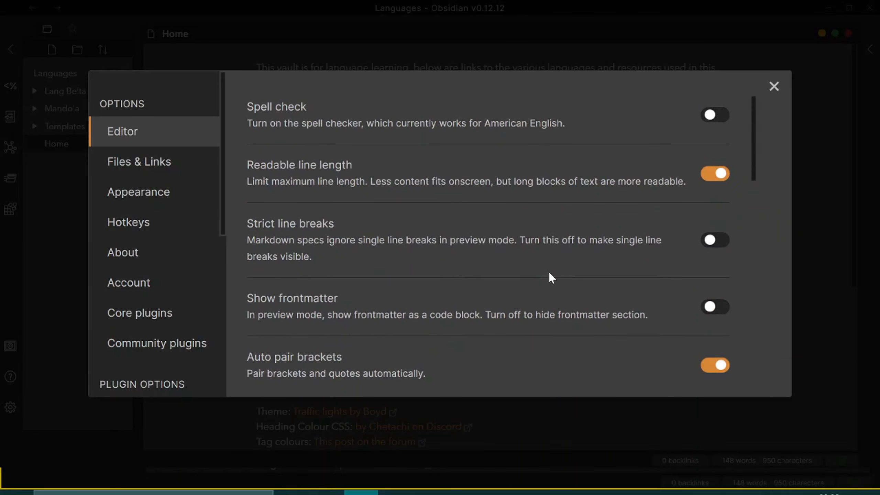
Review the Files & Links settings and the base theme setting in Appearance, and return to the Home note.
left_click(148, 163)
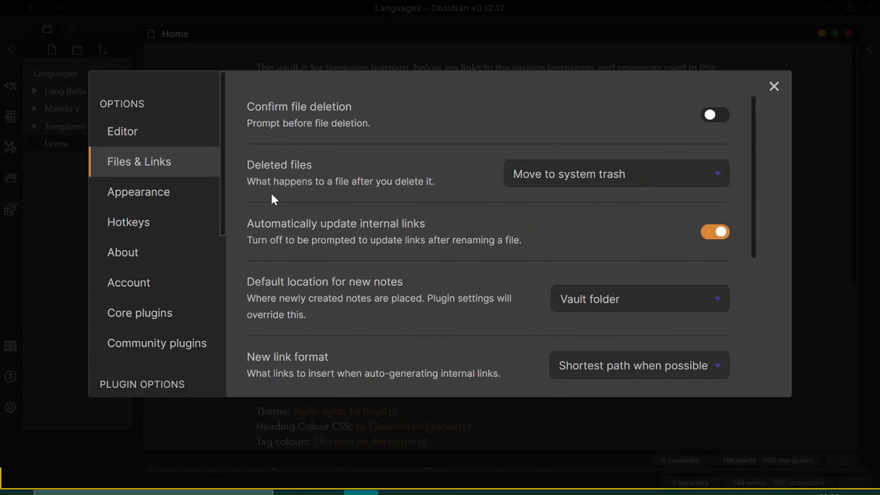
scroll(480, 299, "down", 6)
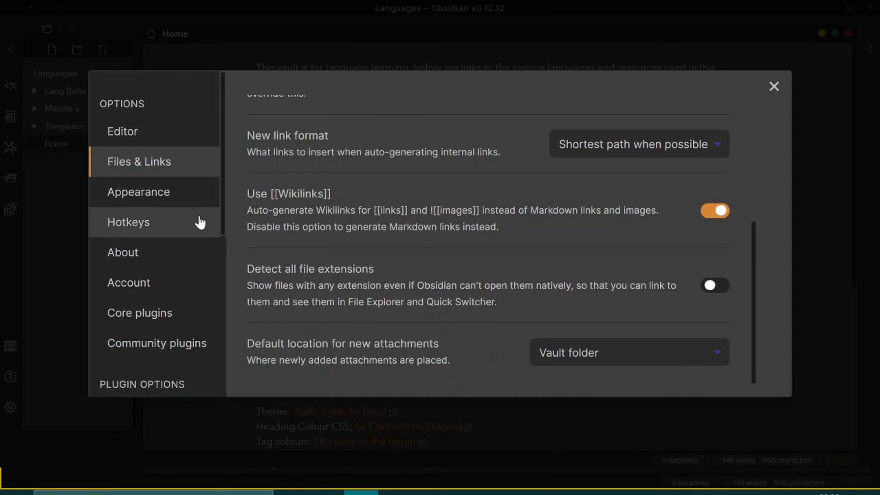
left_click(196, 200)
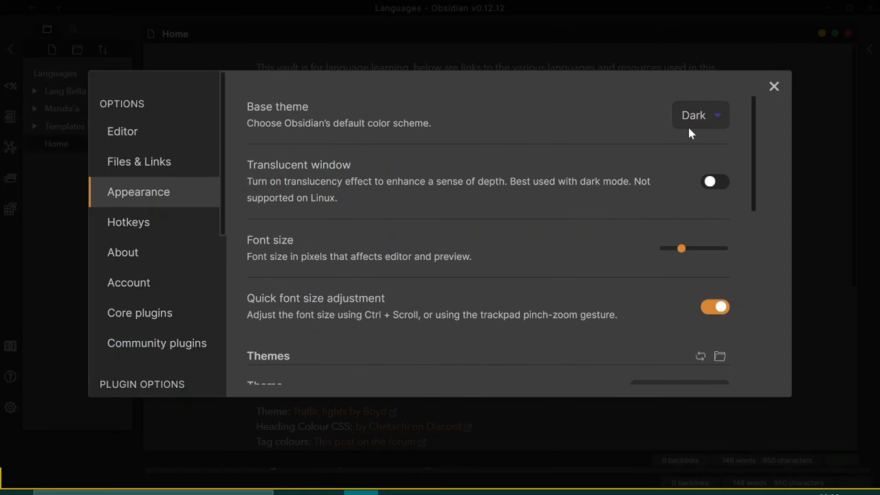
key("Escape")
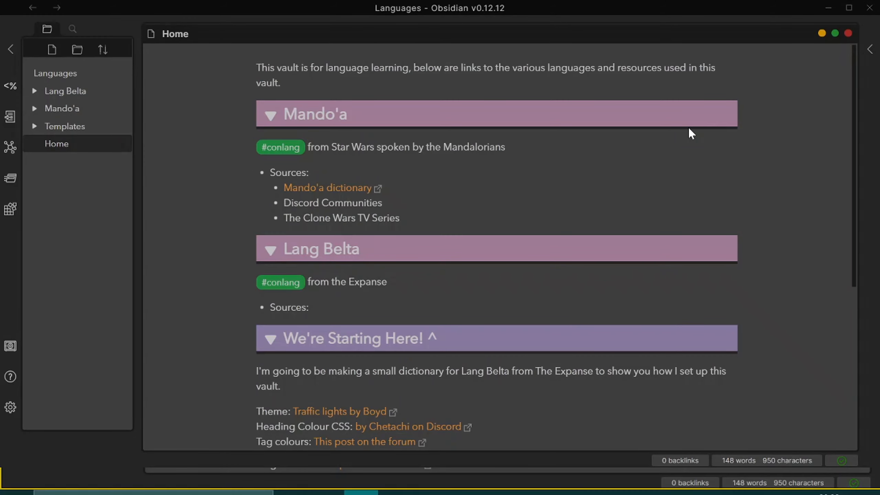
Switch the vault to light mode with the "Use light mode" command, and change it back to dark mode.
key("ctrl+p")
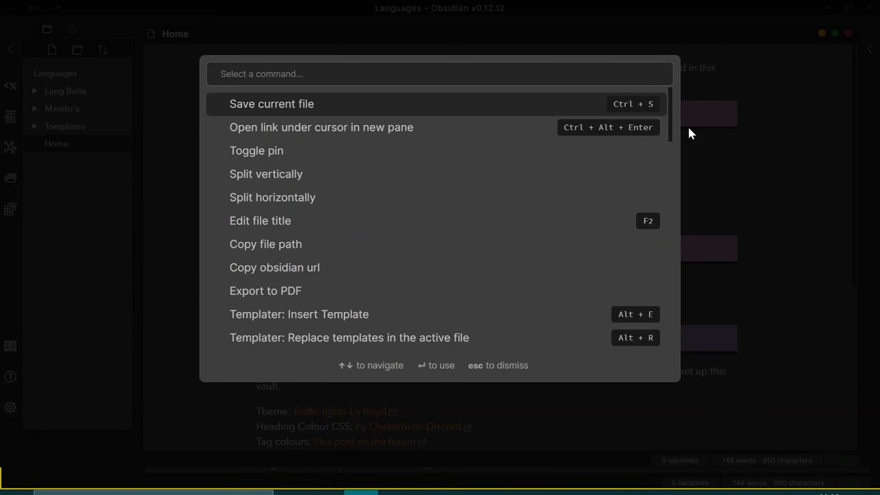
type("light")
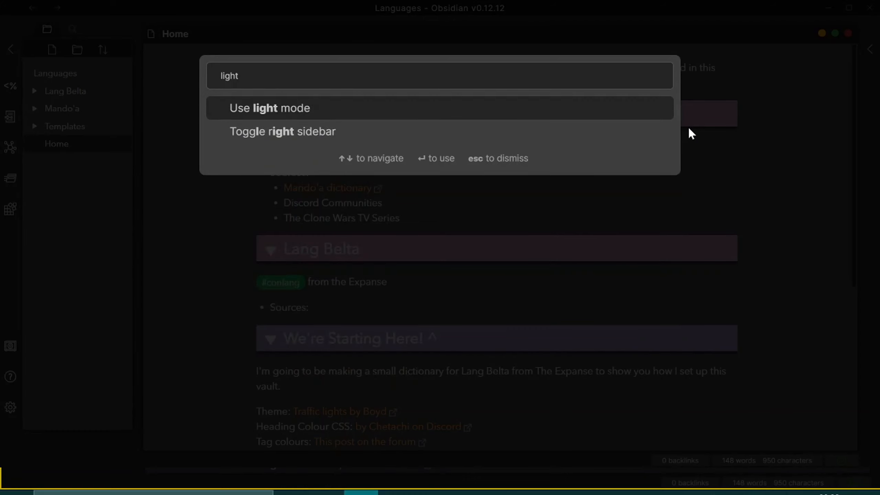
key("Return")
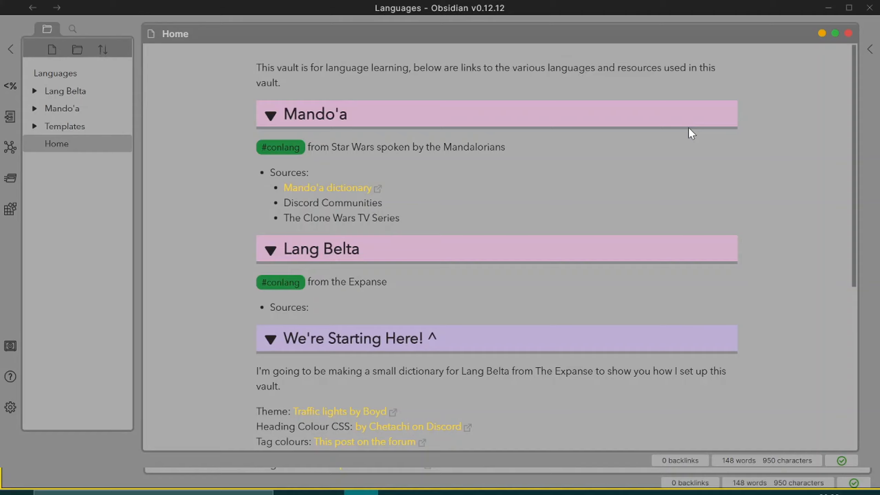
key("ctrl+p")
type("dar")
key("Return")
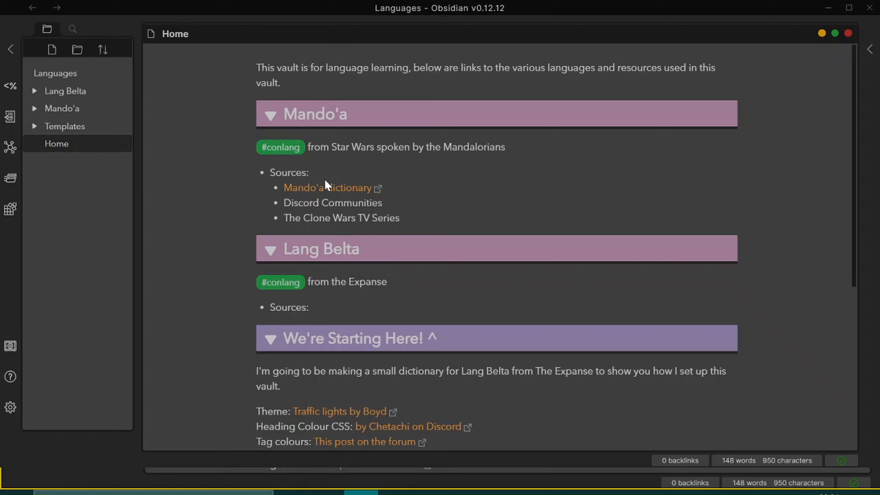
Examine the Appearance settings for font size, theme, community themes and CSS snippets, and close the settings.
left_click(10, 407)
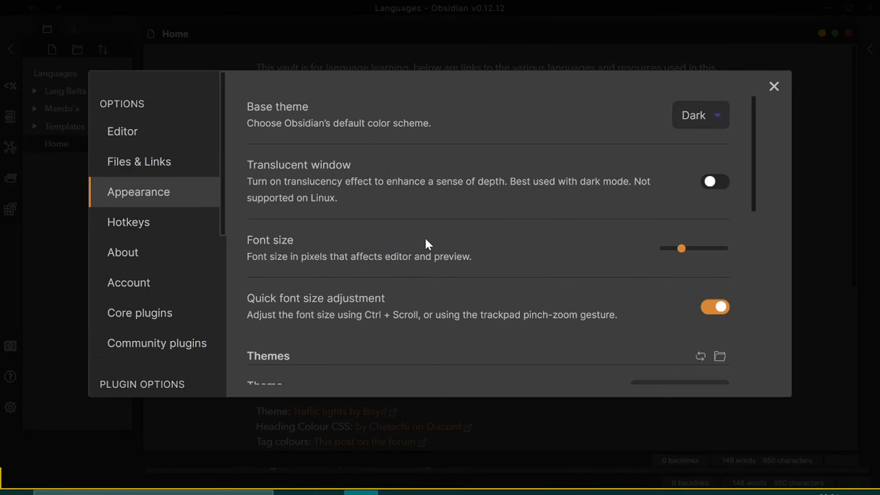
mouse_move(677, 250)
scroll(566, 208, "down", 6)
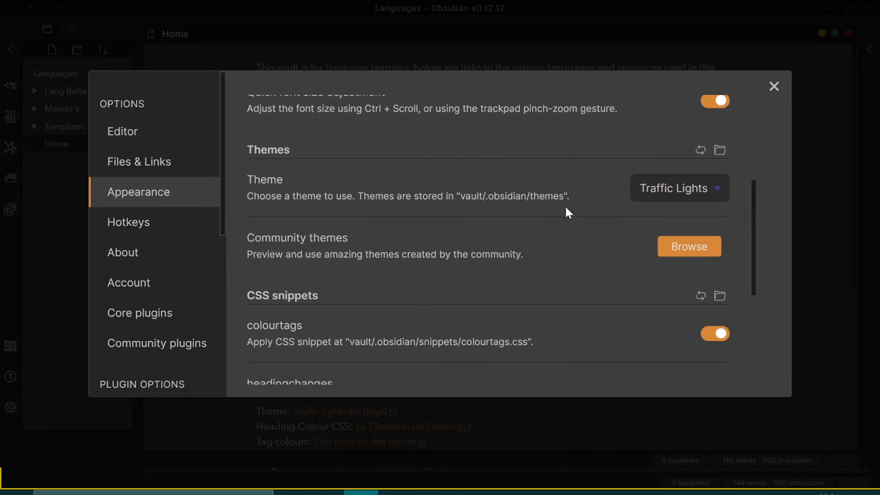
scroll(685, 141, "down", 2)
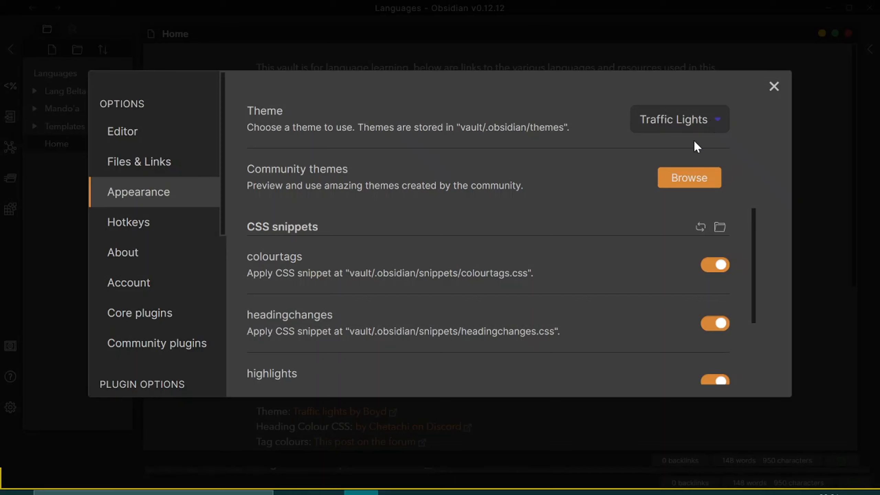
scroll(507, 193, "down", 4)
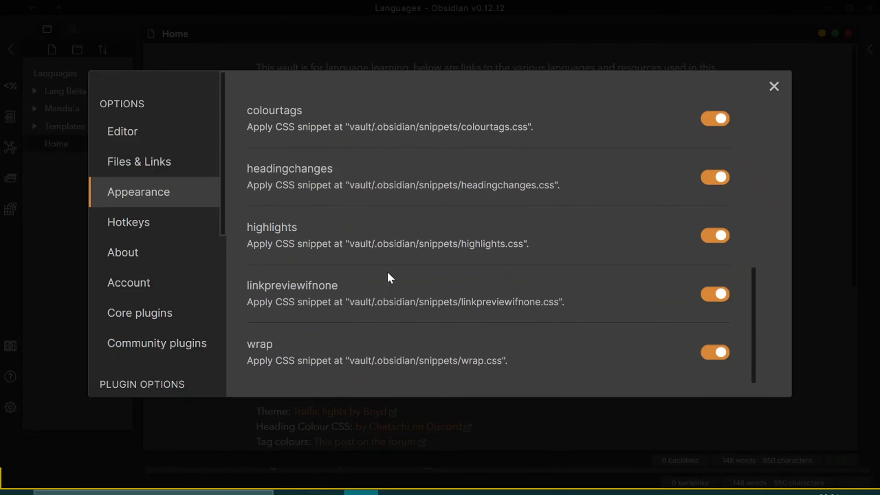
scroll(496, 235, "up", 1)
scroll(497, 235, "down", 1)
scroll(456, 218, "up", 1)
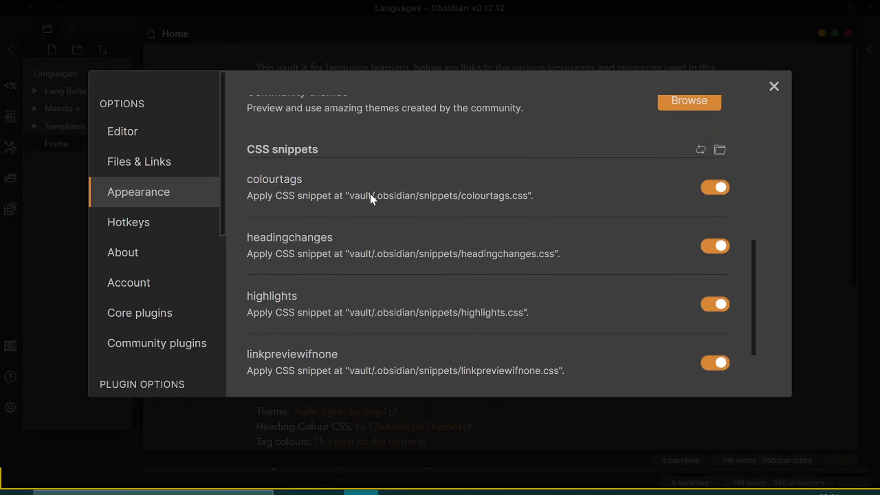
key("Escape")
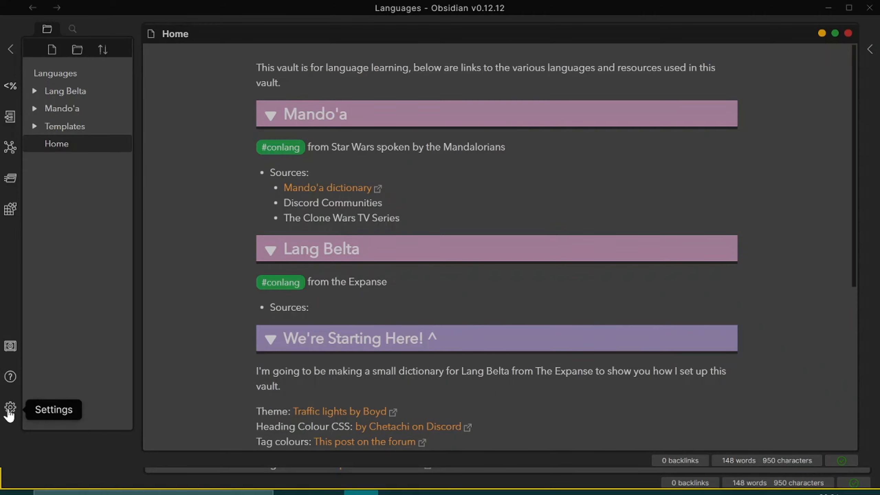
Check the CSS snippets in the Appearance settings once more and return to the Home note.
left_click(9, 408)
scroll(453, 275, "down", 9)
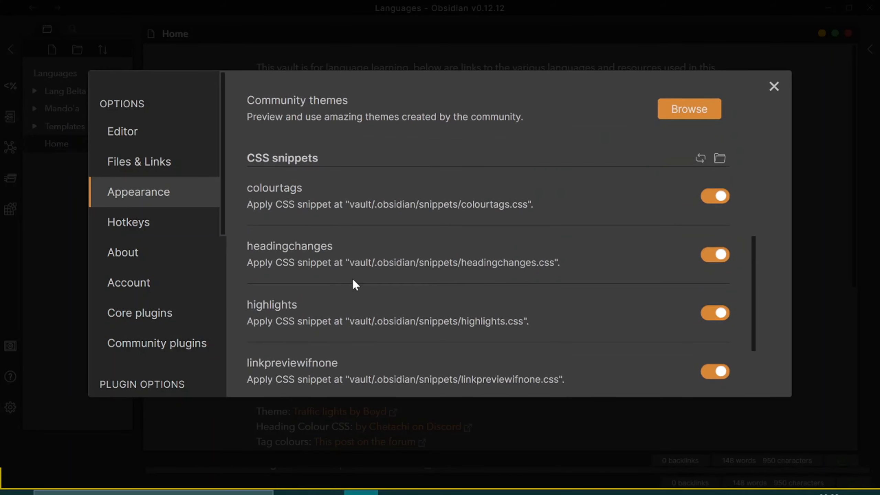
left_click(843, 189)
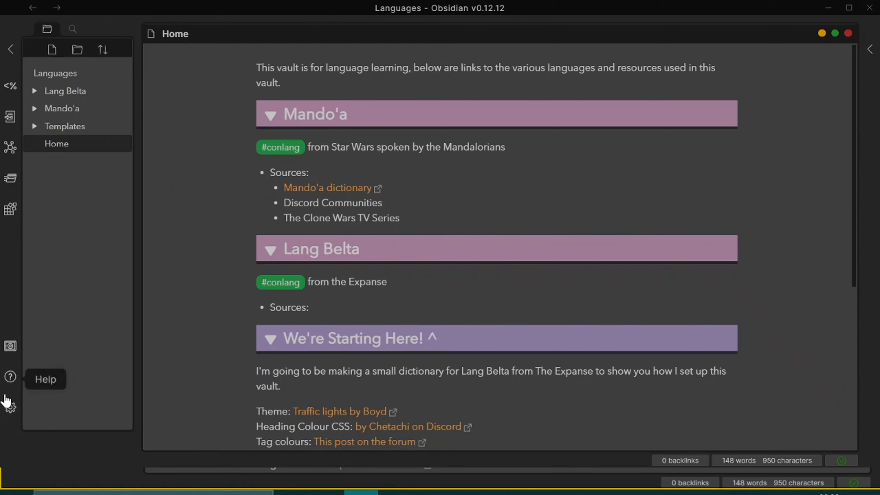
Turn off the headingchanges CSS snippet in the Appearance settings and return to the Home note.
left_click(10, 406)
scroll(512, 278, "down", 4)
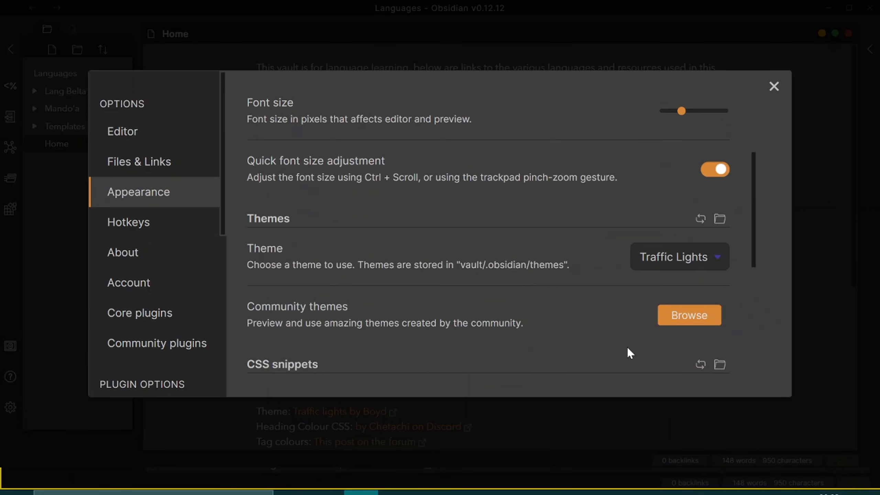
scroll(654, 353, "down", 3)
left_click(711, 255)
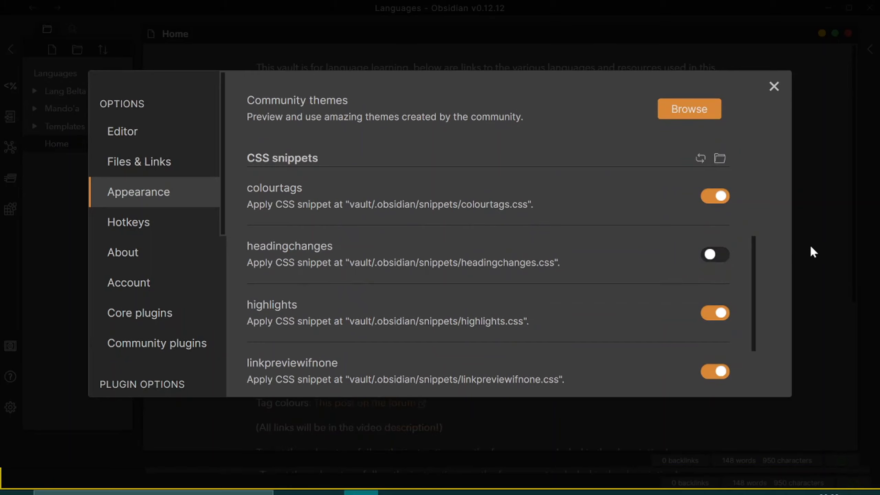
left_click(810, 248)
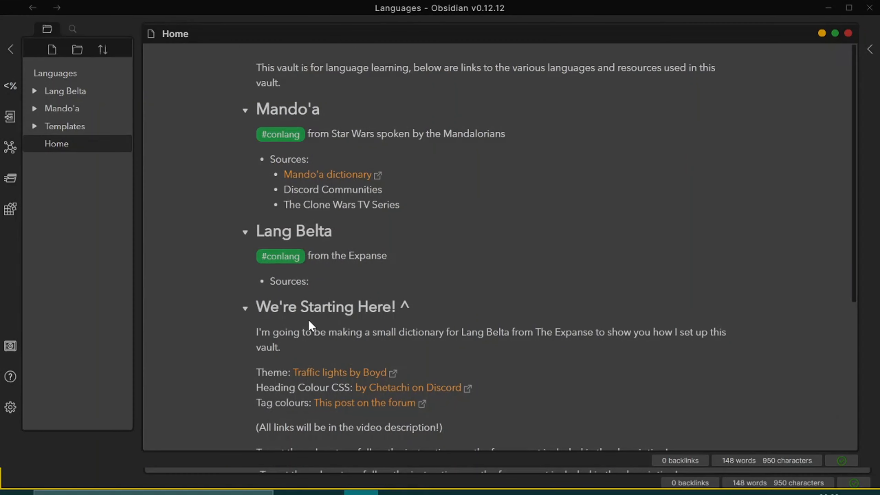
Turn the headingchanges CSS snippet back on, look through the remaining snippets, and close the settings.
left_click(10, 408)
scroll(381, 271, "down", 6)
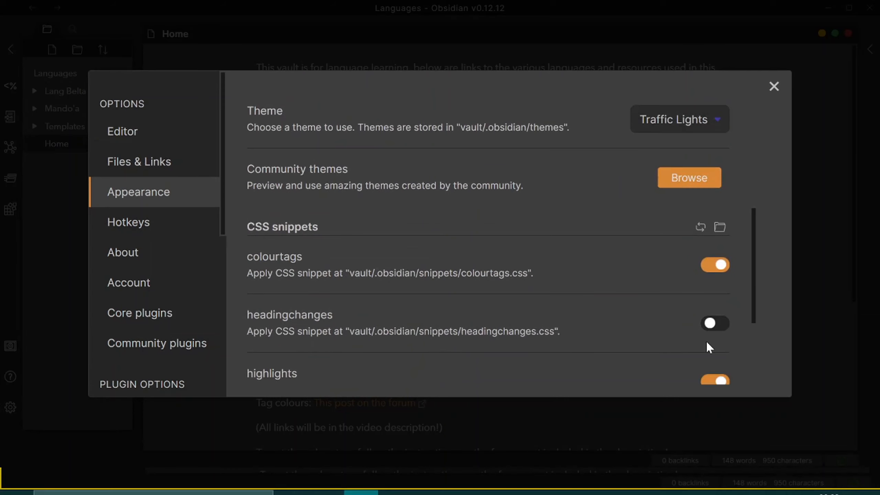
left_click(711, 324)
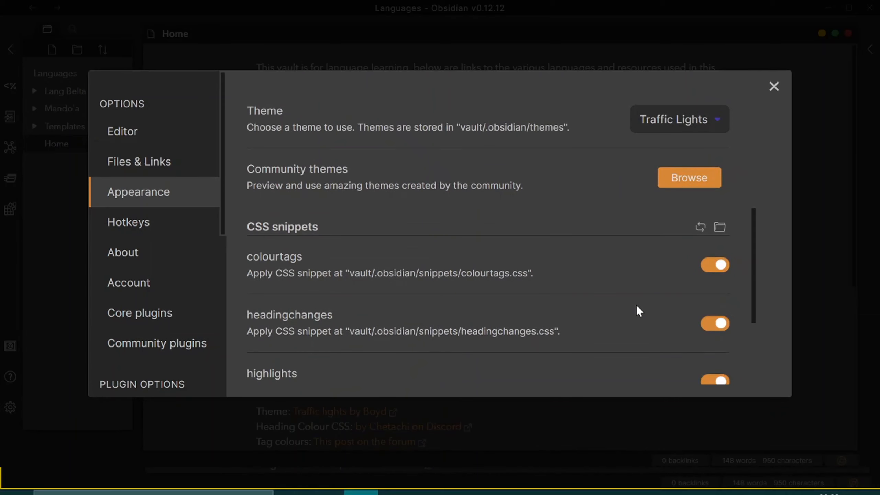
scroll(564, 295, "down", 4)
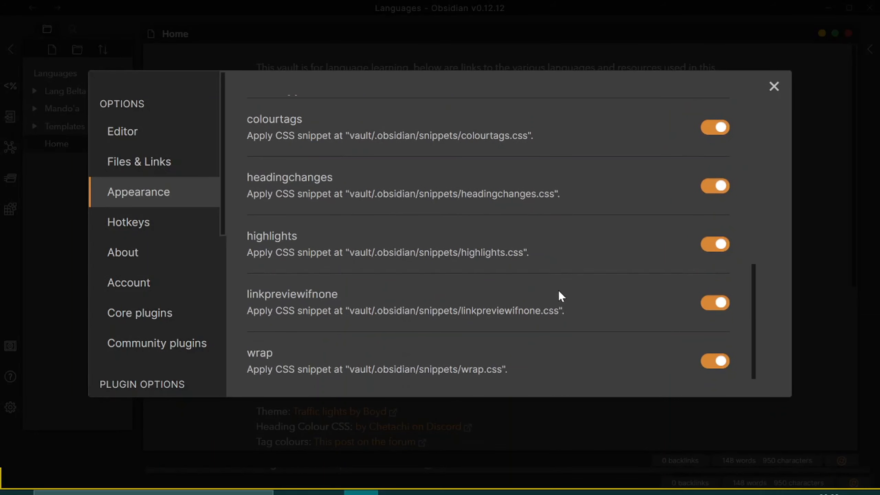
scroll(557, 289, "down", 1)
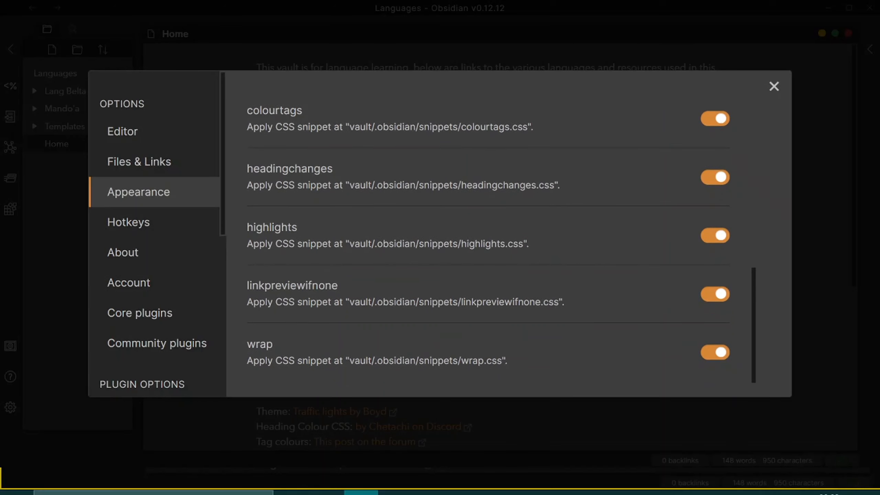
left_click(874, 248)
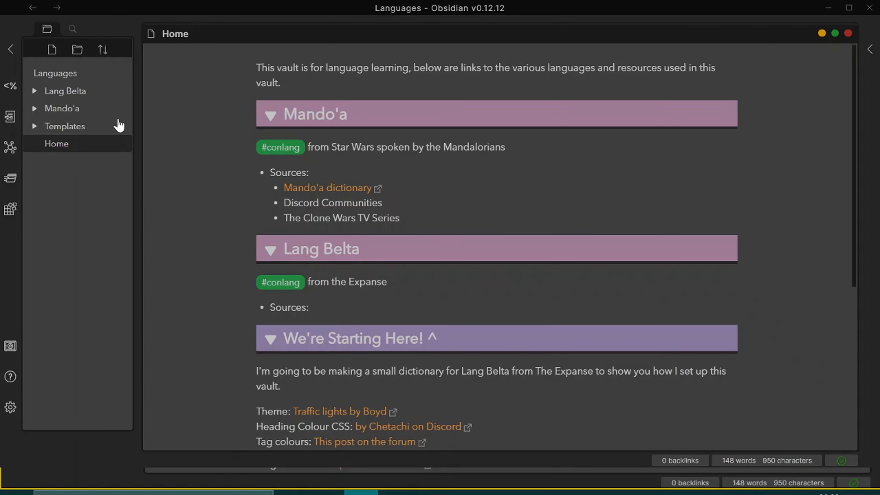
Show the contents of the Templates and Mando'a folders, widen the file explorer slightly, and collapse Templates again.
left_click(52, 126)
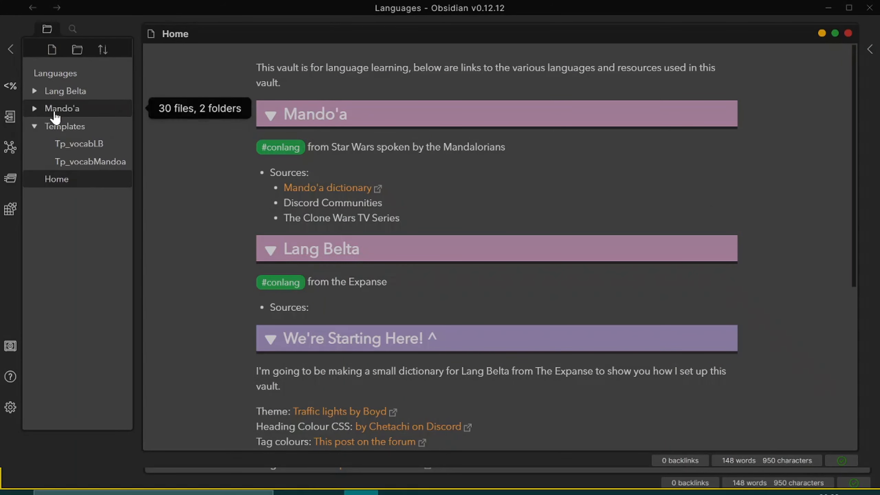
left_click(55, 108)
left_click_drag(140, 213, 167, 218)
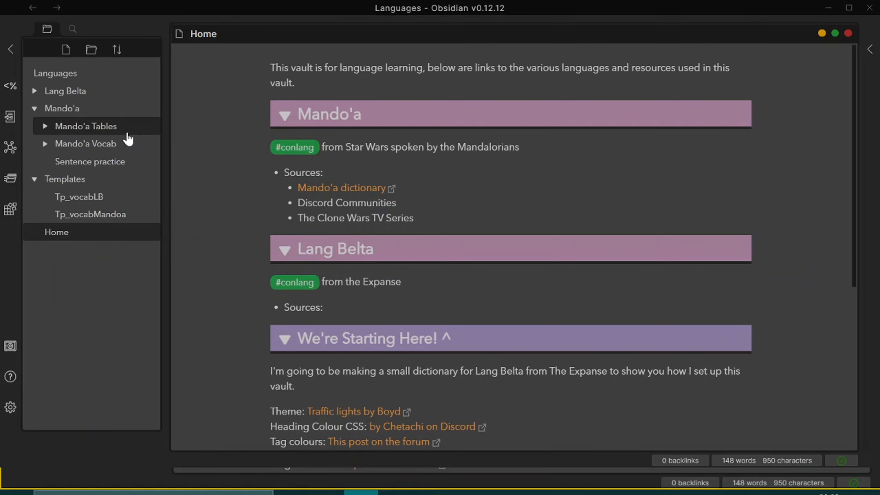
mouse_move(164, 146)
left_mouse_down()
mouse_move(108, 156)
mouse_move(98, 149)
mouse_move(165, 137)
mouse_move(151, 143)
left_mouse_up()
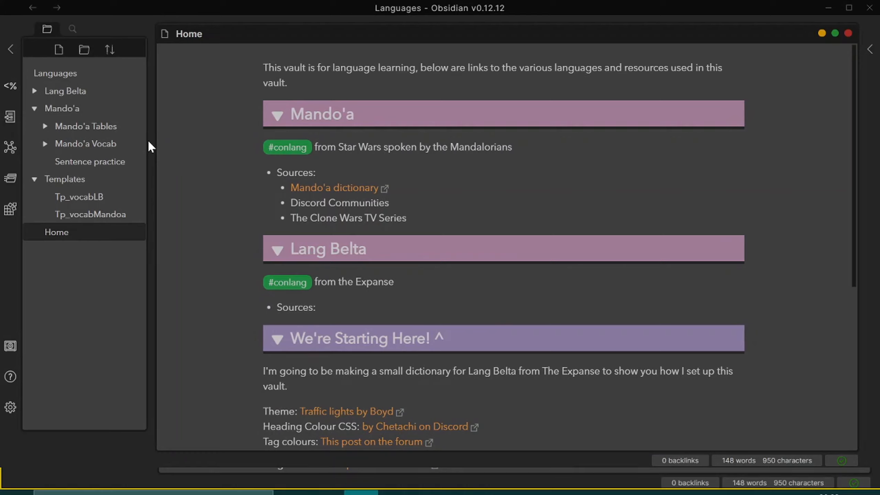
left_click(60, 181)
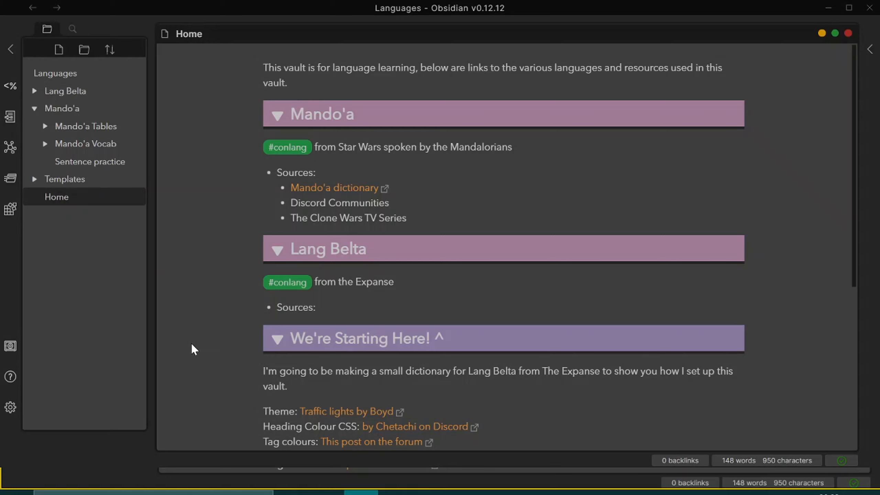
Examine which core plugins are enabled in the settings, from File explorer down to Command palette.
scroll(218, 330, "down", 2)
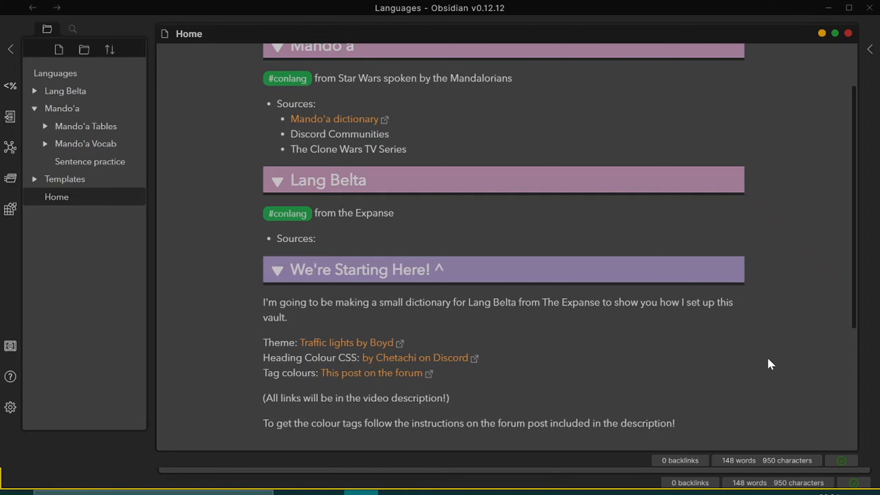
left_click(10, 407)
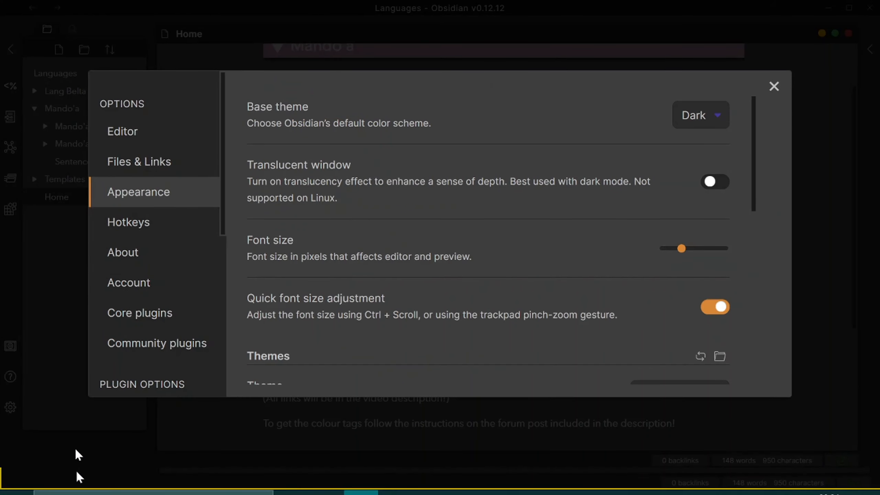
left_click(167, 318)
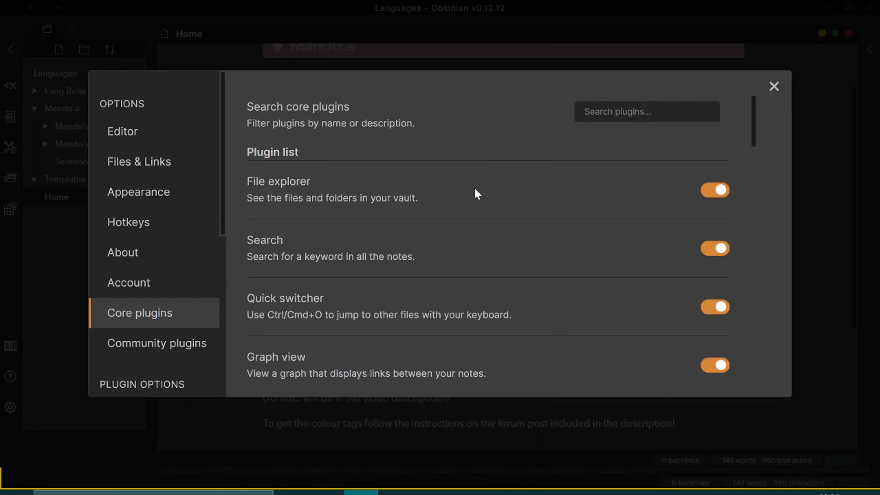
scroll(475, 190, "down", 2)
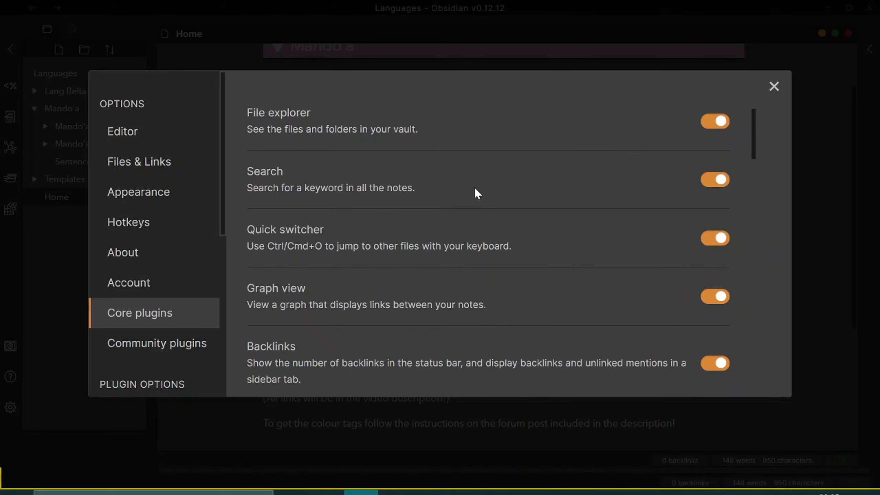
scroll(475, 190, "down", 2)
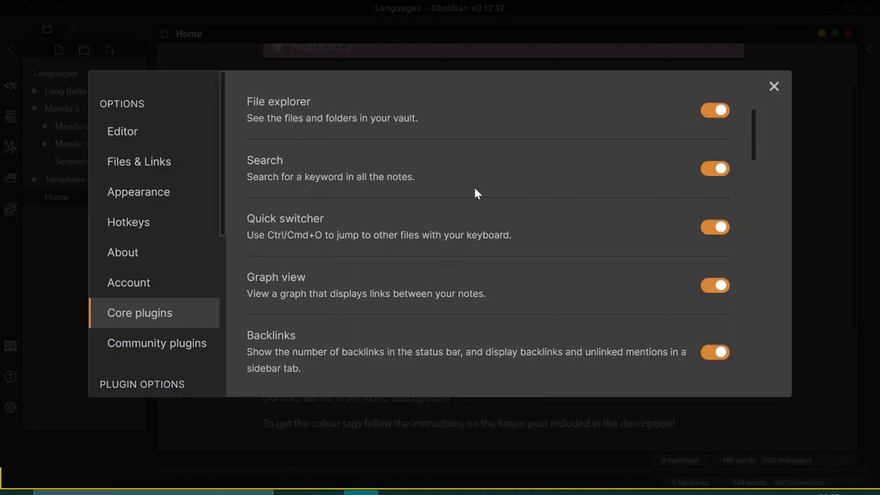
scroll(534, 192, "down", 2)
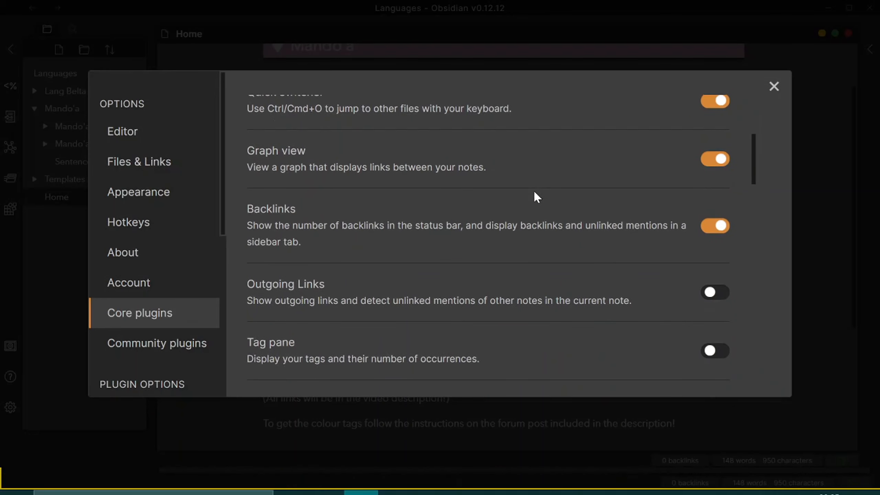
scroll(534, 203, "down", 2)
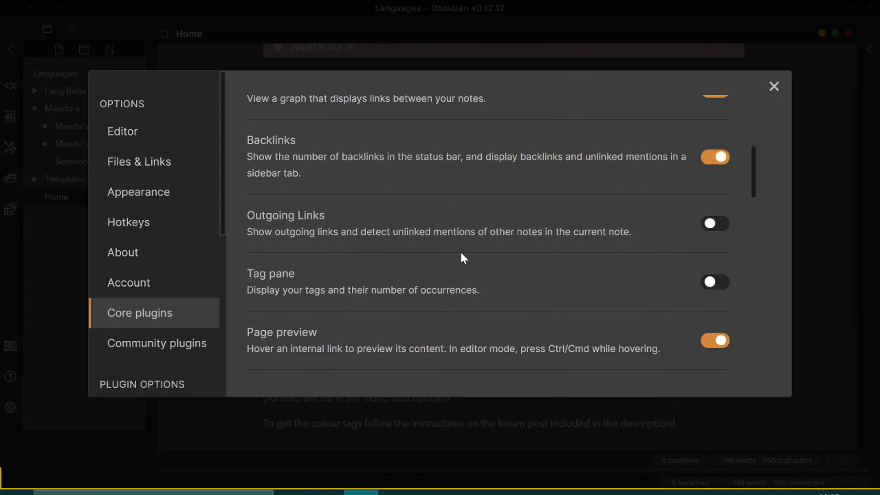
scroll(461, 254, "down", 2)
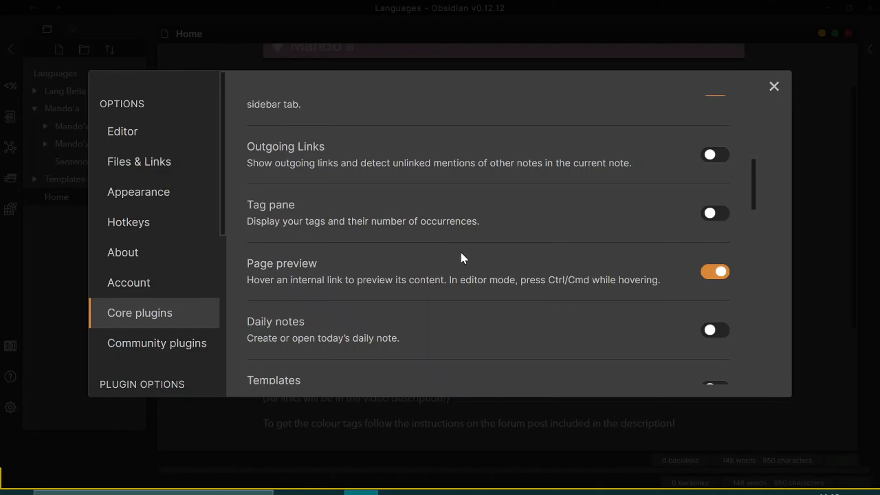
scroll(461, 253, "down", 2)
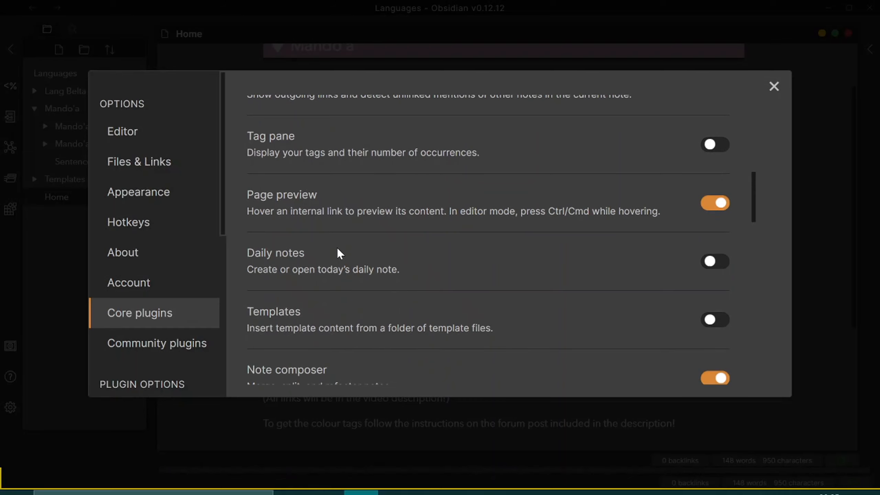
scroll(338, 249, "down", 2)
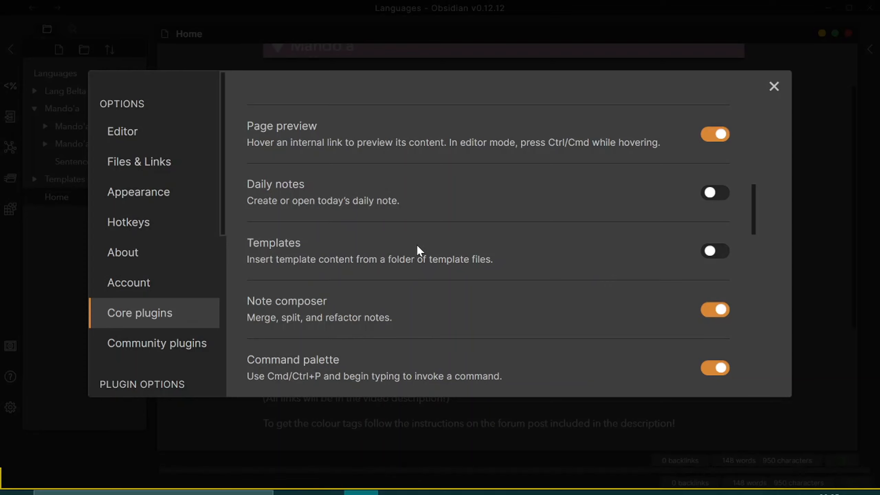
Review the rest of the core plugins list, from Starred down to Sync.
scroll(417, 244, "down", 5)
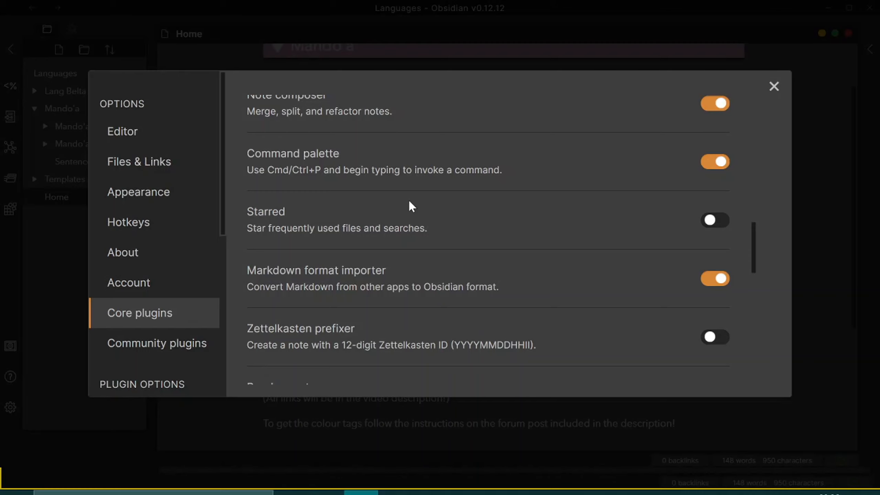
scroll(408, 202, "down", 6)
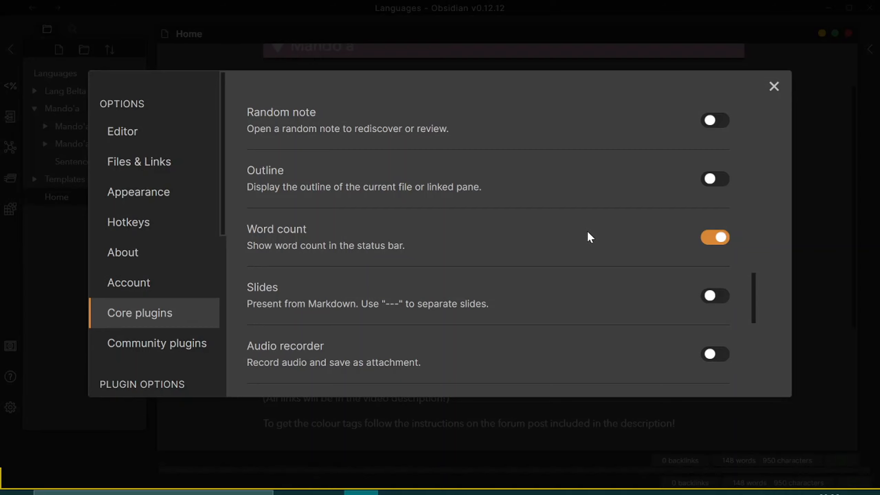
scroll(587, 233, "down", 8)
scroll(587, 235, "up", 4)
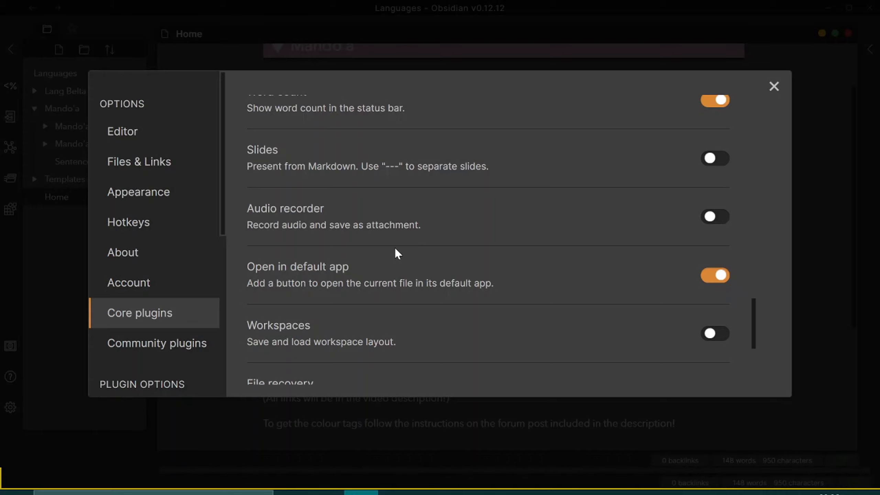
scroll(394, 248, "down", 5)
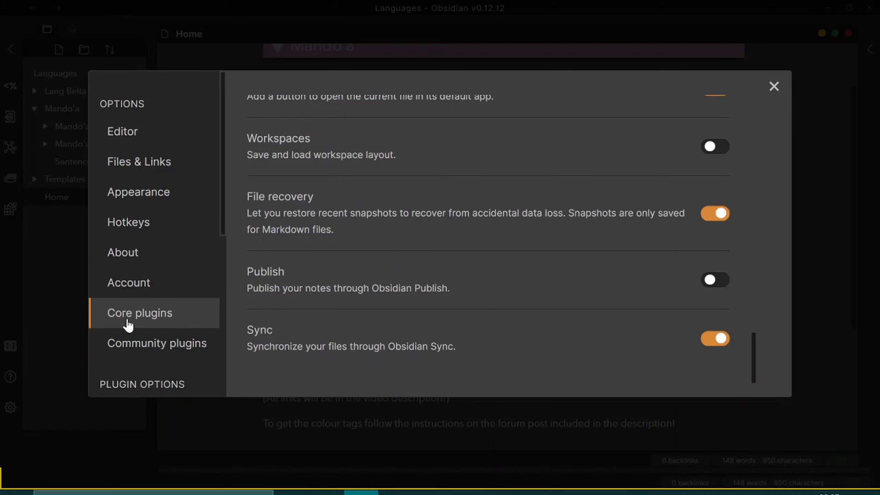
Pin the "Use light mode" command in the Command palette plugin options and close the settings.
scroll(167, 344, "down", 2)
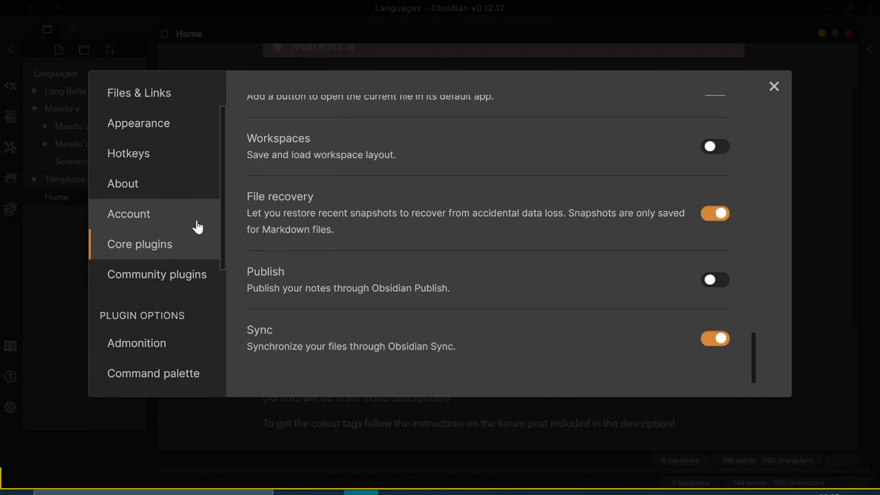
scroll(197, 227, "down", 6)
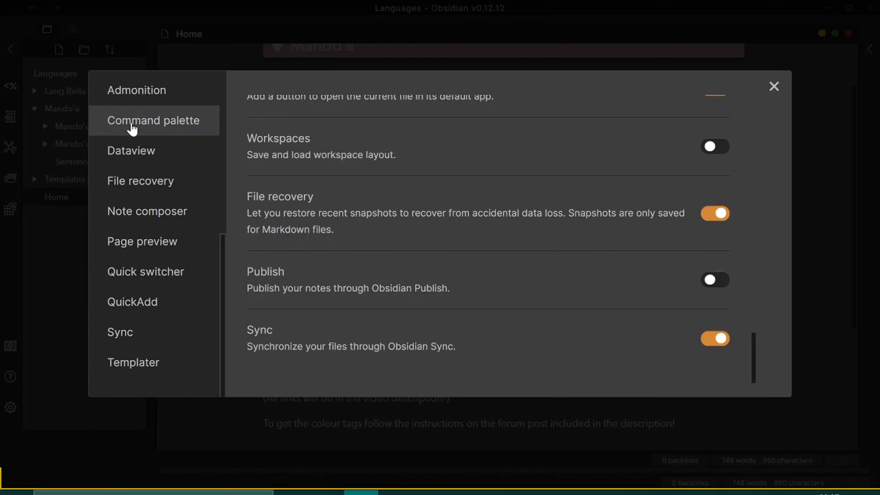
left_click(132, 129)
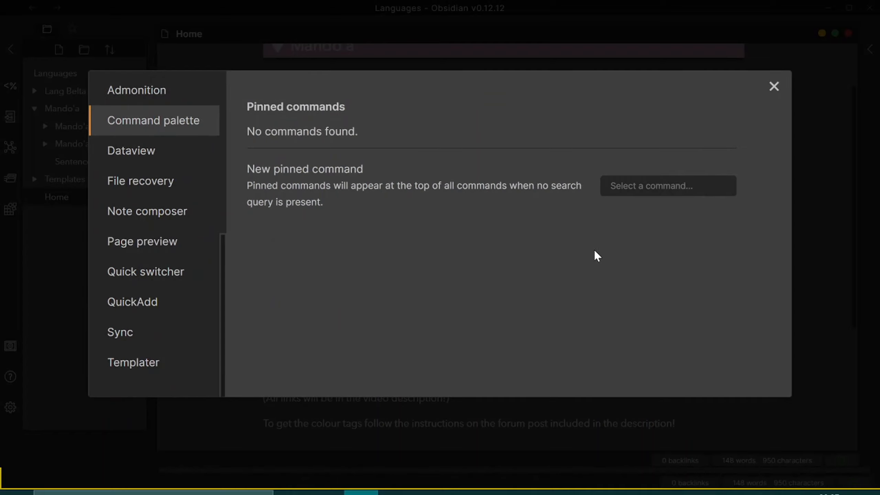
left_click(678, 191)
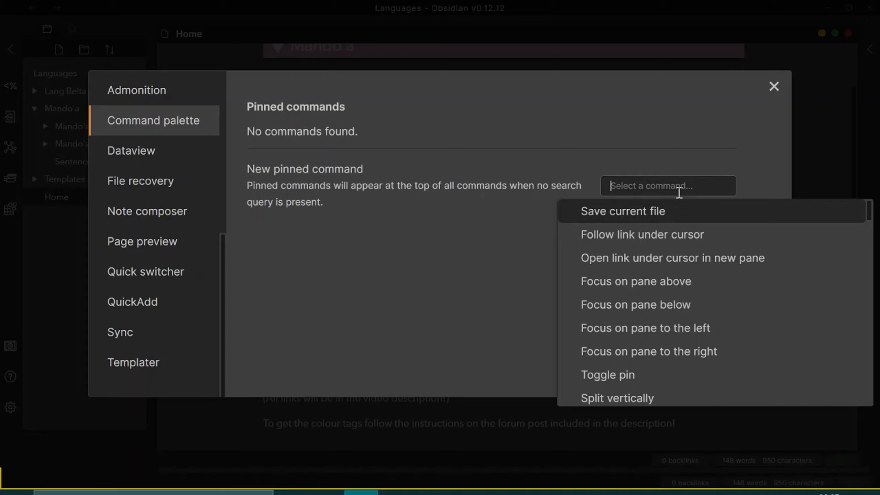
type("ligh")
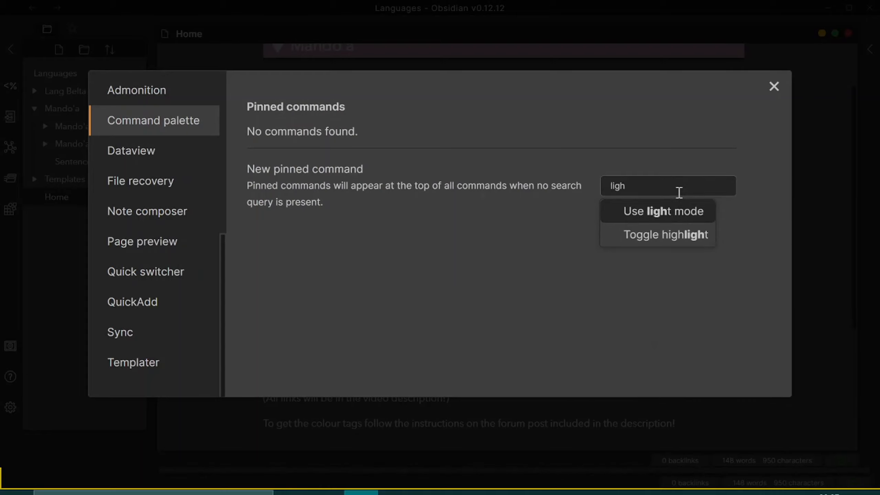
key("Return")
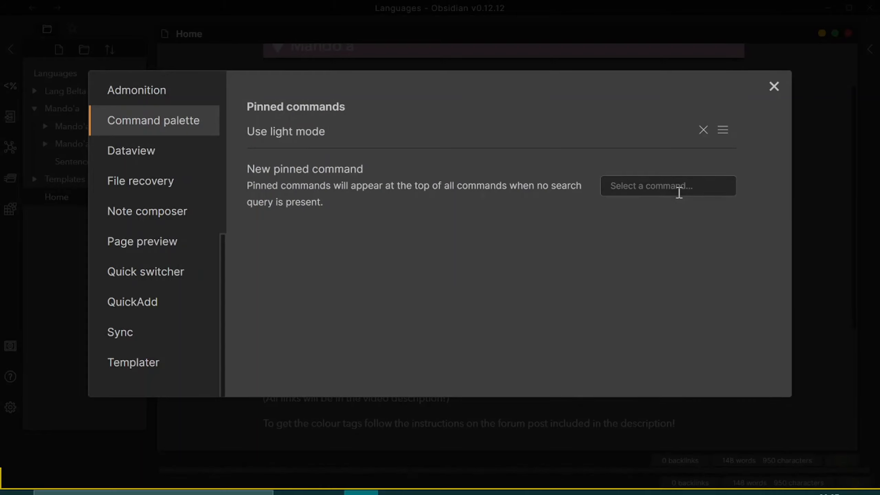
left_click(809, 175)
Switch the vault to light mode through the pinned command, and switch it back to dark mode.
key("ctrl+p")
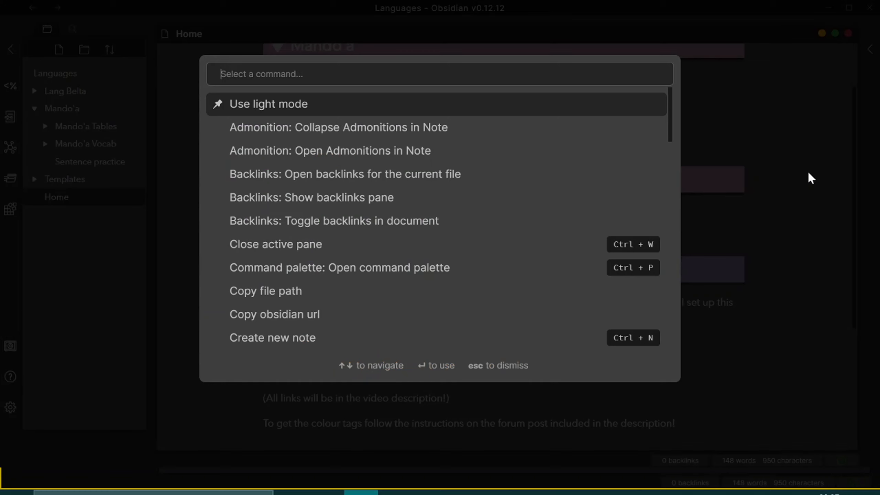
left_click(304, 111)
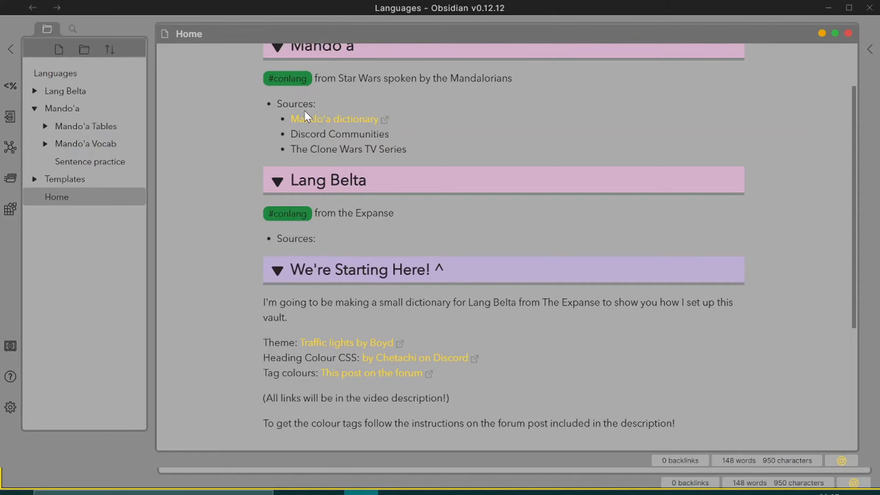
key("ctrl+p")
type("dar")
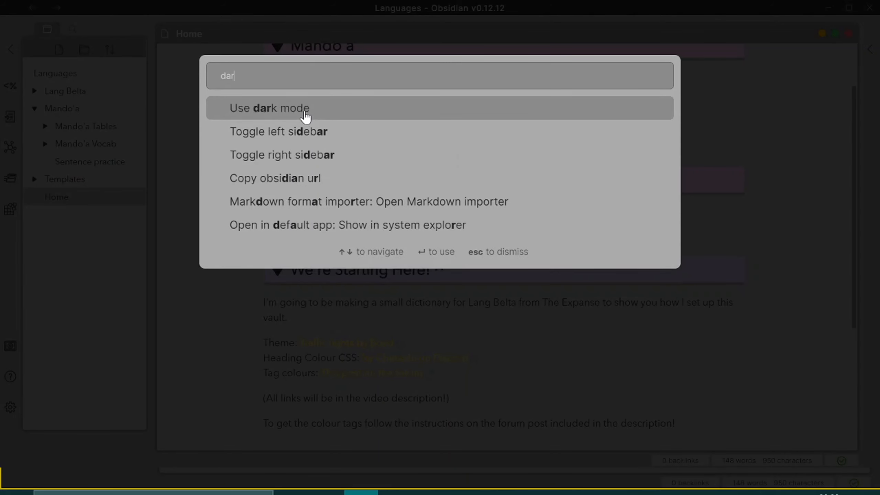
left_click(307, 114)
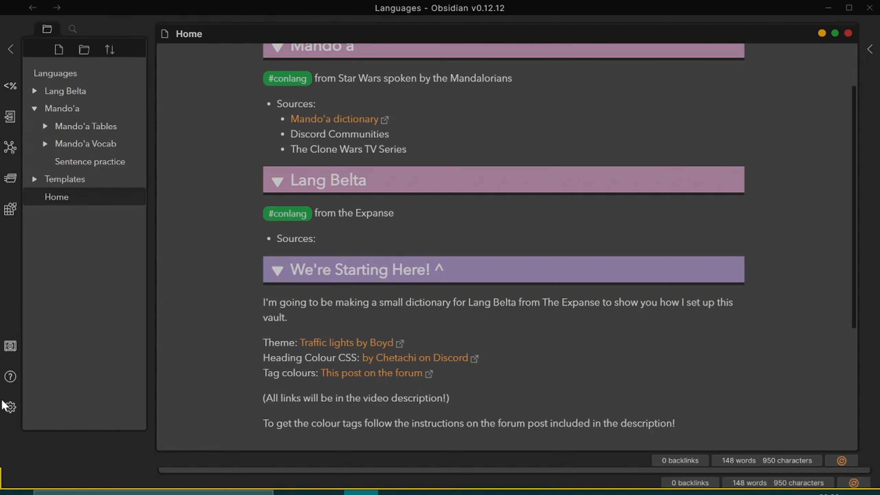
Remove "Use light mode" from the pinned commands in the Command palette plugin options.
left_click(15, 408)
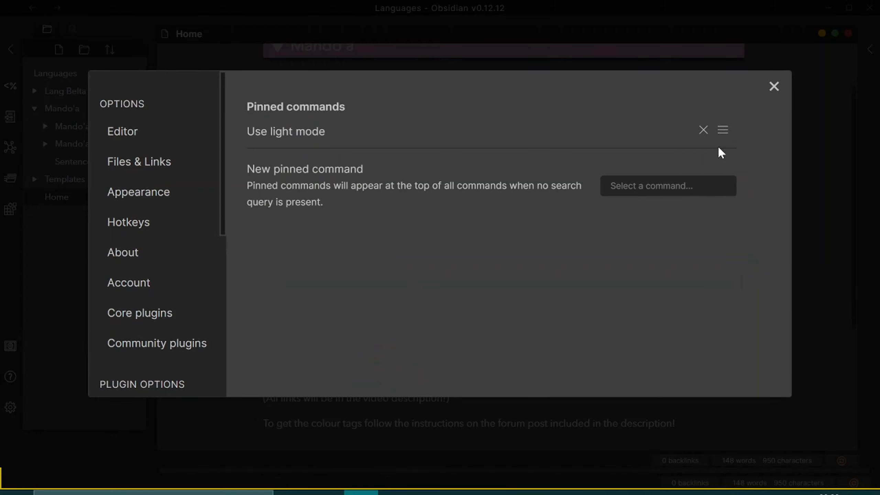
left_click(702, 130)
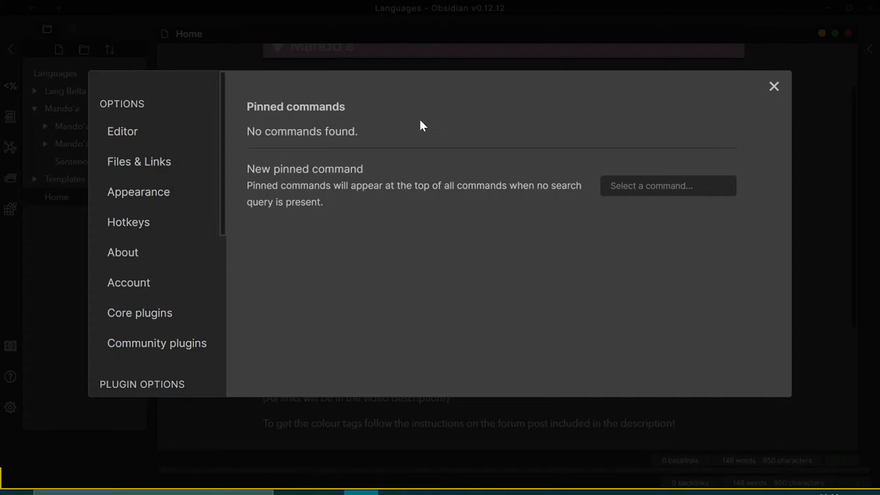
Review the plugin options for Note composer, Page preview and Quick switcher.
scroll(108, 330, "down", 4)
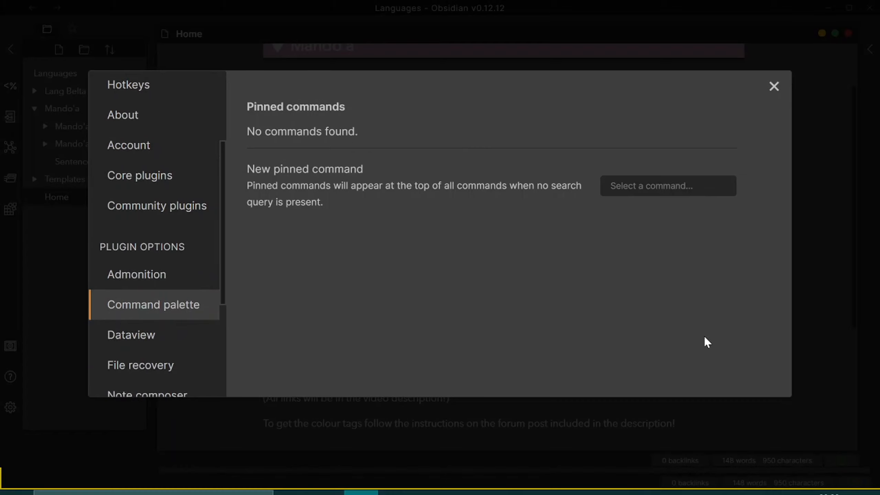
scroll(123, 256, "down", 5)
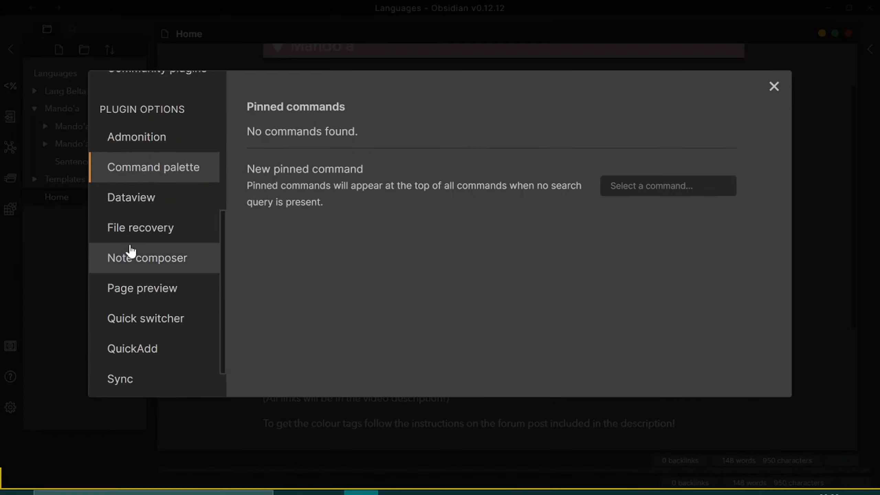
left_click(156, 215)
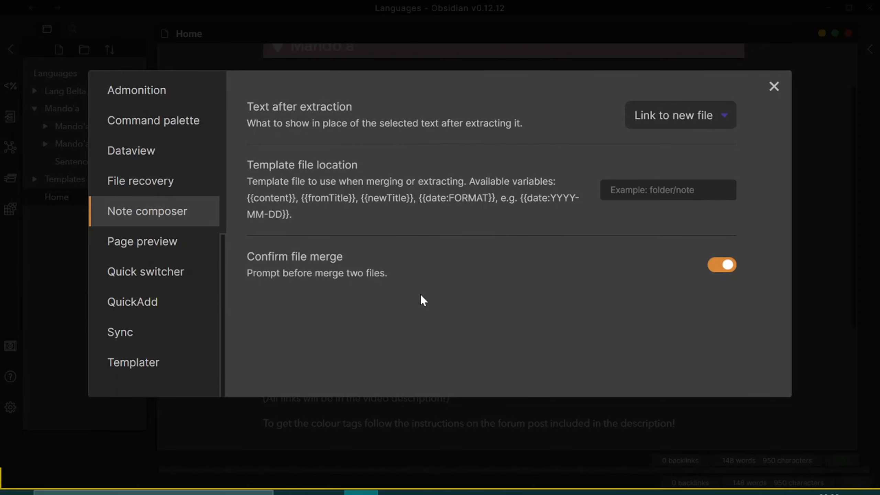
left_click(179, 250)
left_click(184, 274)
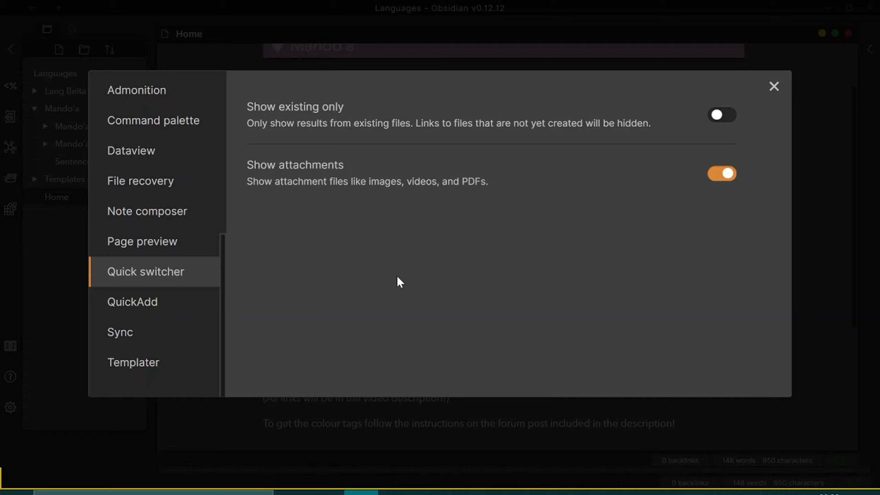
scroll(163, 346, "up", 10)
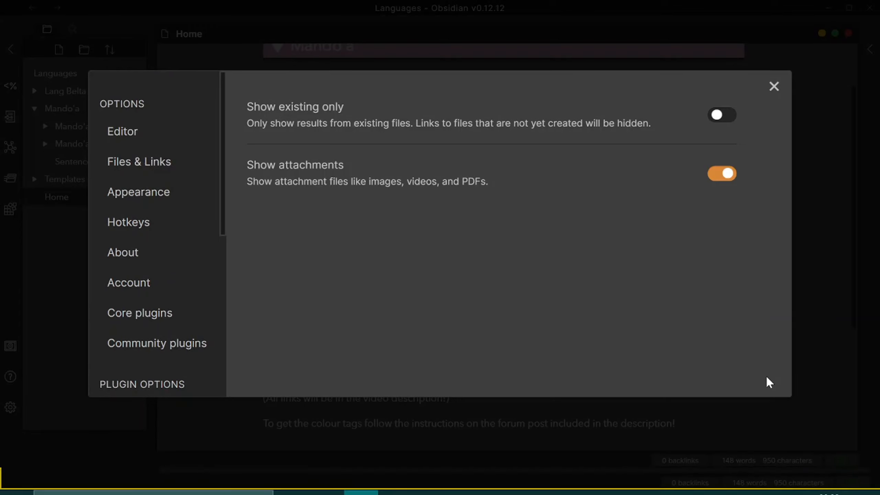
Browse the community plugins catalogue and search it for "links".
left_click(170, 350)
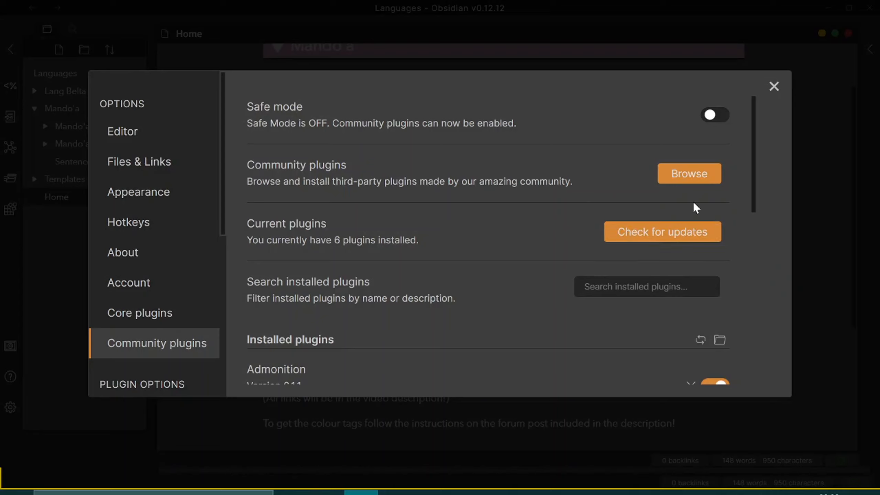
left_click(697, 173)
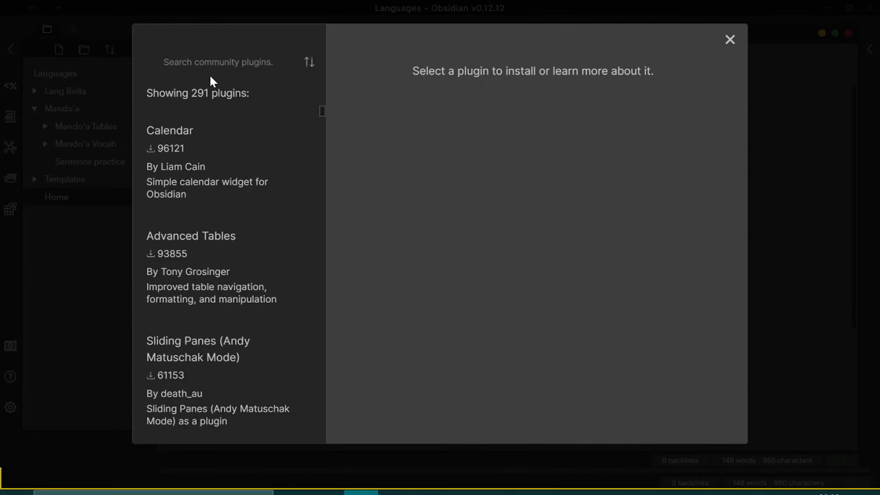
left_click(197, 63)
type("link")
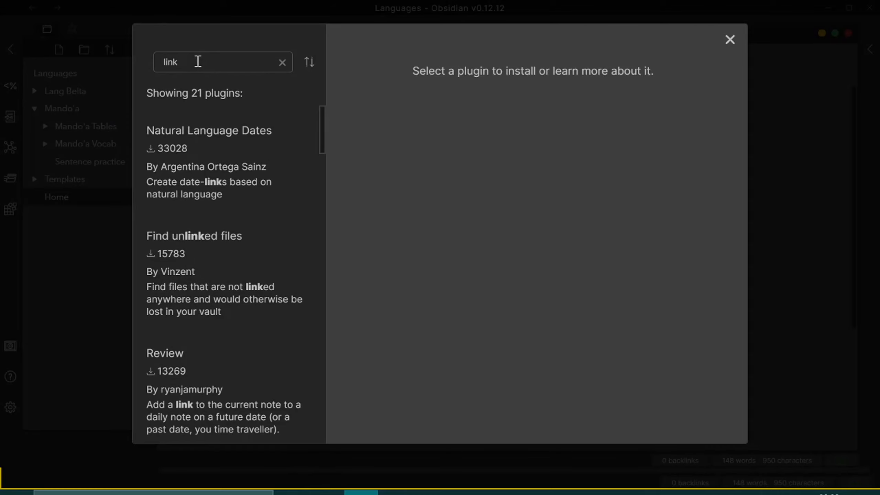
type("s")
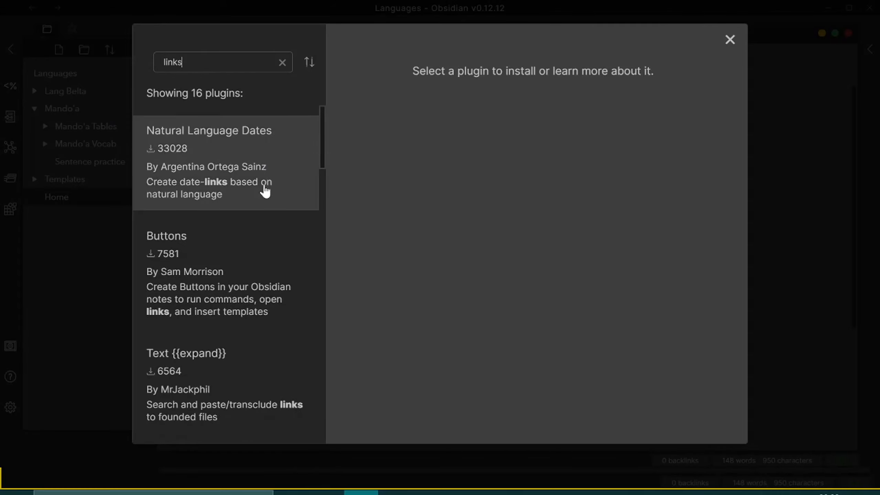
Find the Link indexer plugin among the results, read its usage and output options, and close the catalogue.
scroll(264, 197, "down", 8)
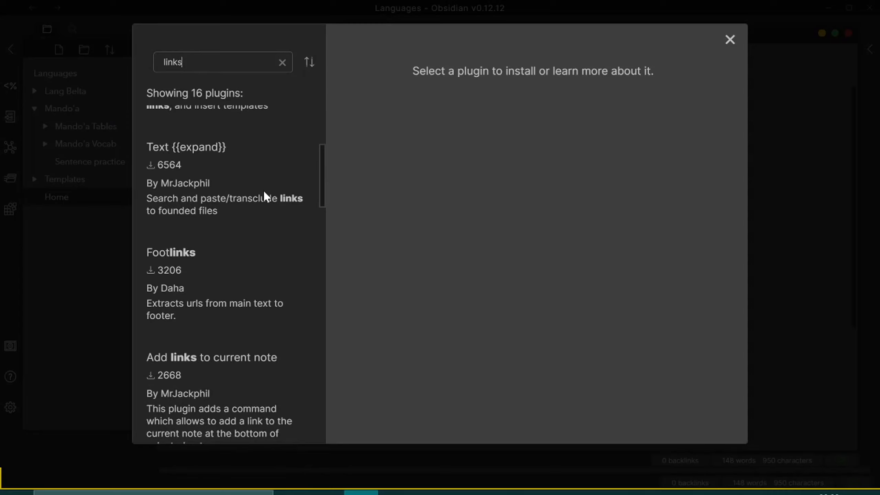
scroll(264, 198, "down", 7)
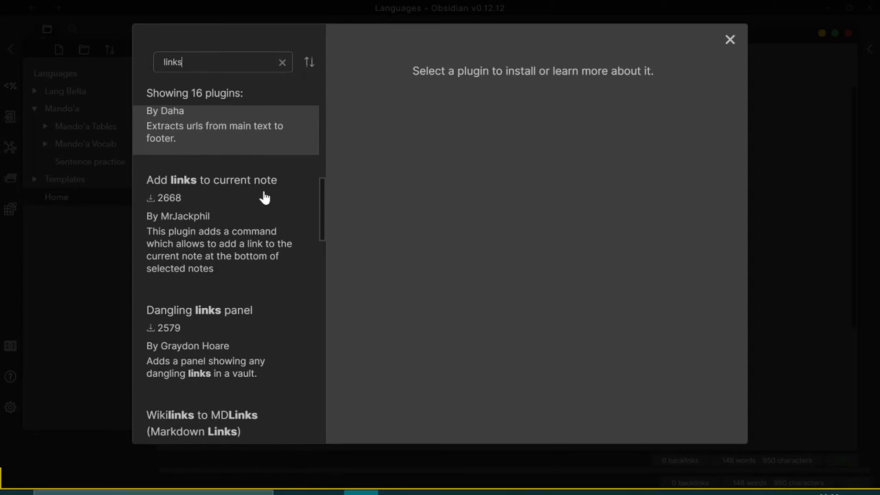
scroll(264, 194, "down", 13)
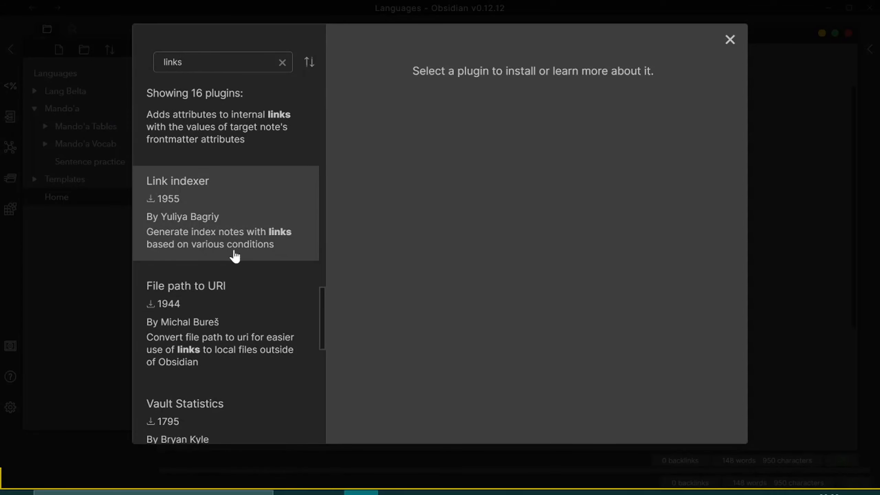
left_click(261, 236)
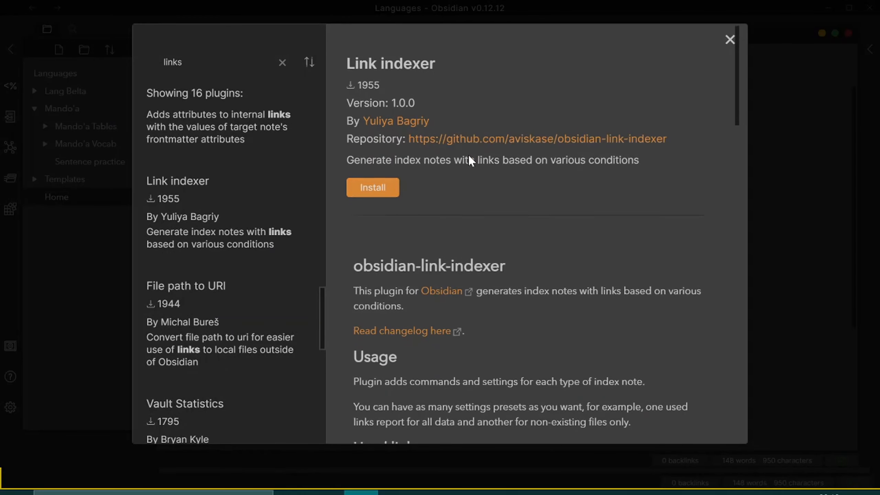
scroll(469, 155, "down", 2)
scroll(496, 246, "down", 4)
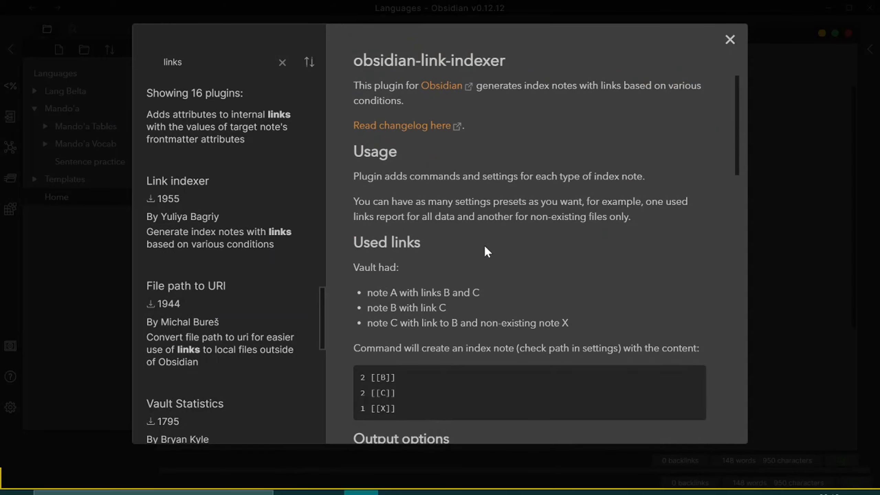
scroll(570, 135, "down", 4)
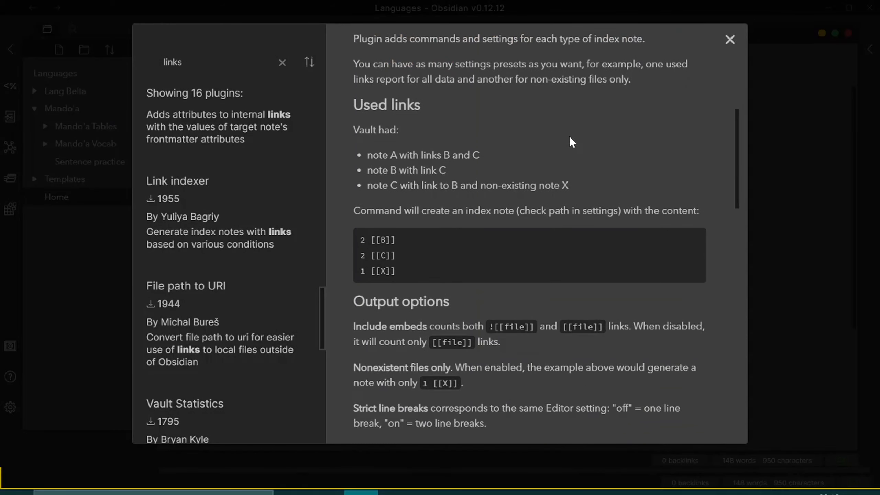
scroll(570, 137, "down", 12)
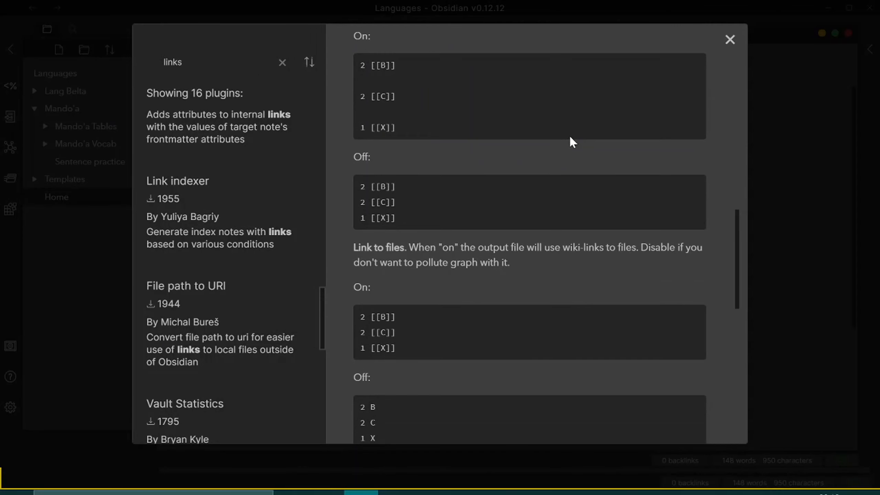
key("Escape")
Look through the installed community plugins from Admonition down to Recall.
scroll(484, 274, "down", 5)
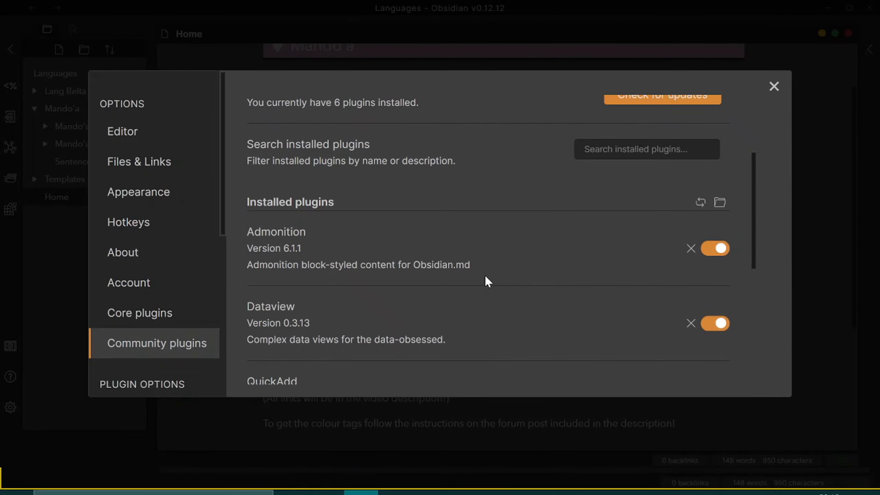
scroll(487, 279, "down", 2)
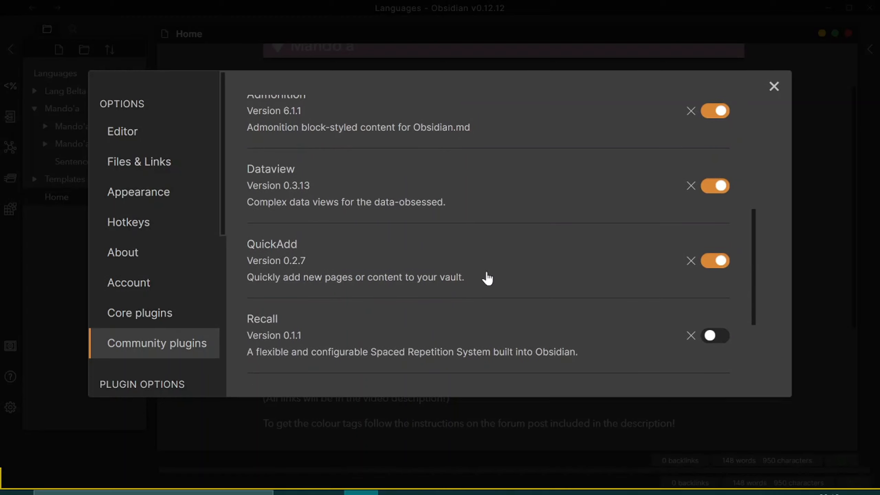
scroll(485, 276, "up", 4)
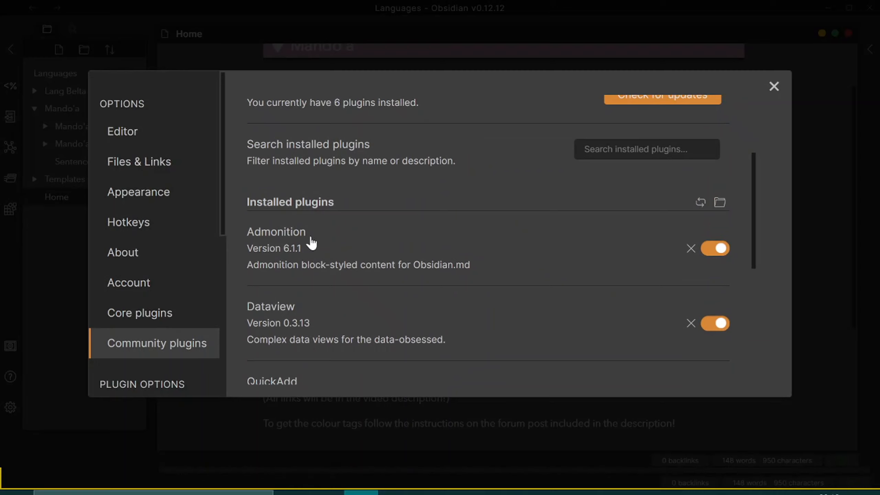
Read the Admonition plugin's description and code block usage, and close the settings.
left_click(291, 233)
scroll(621, 281, "down", 5)
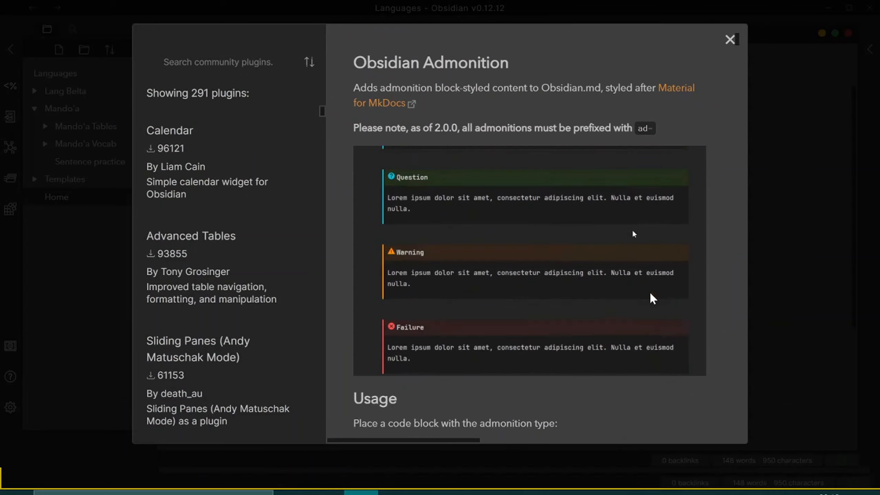
scroll(562, 269, "down", 5)
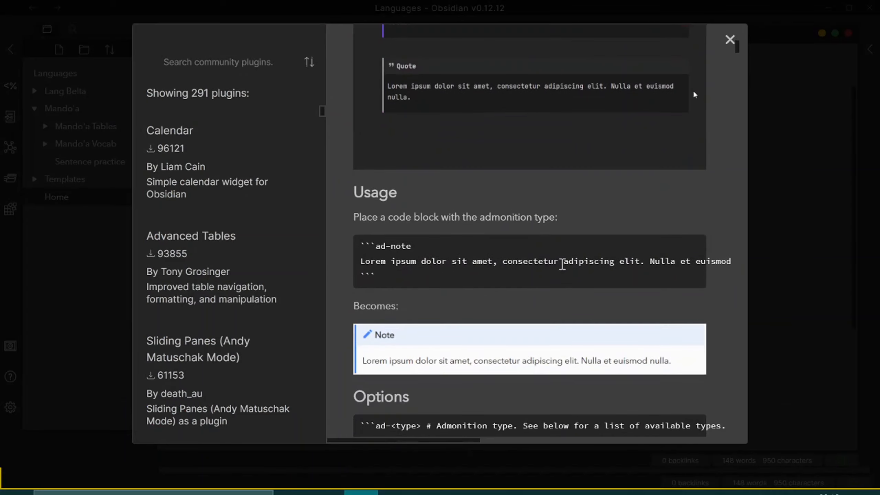
key("Escape")
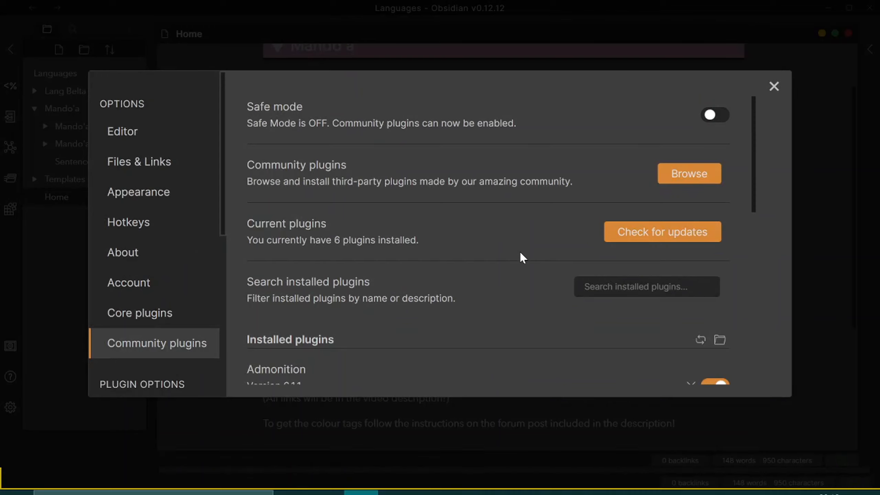
key("Escape")
Show the "Olarom! Me vaar ti gar?" translation block in the Sentence practice note expanded and as source, and collapse it again.
left_click(111, 162)
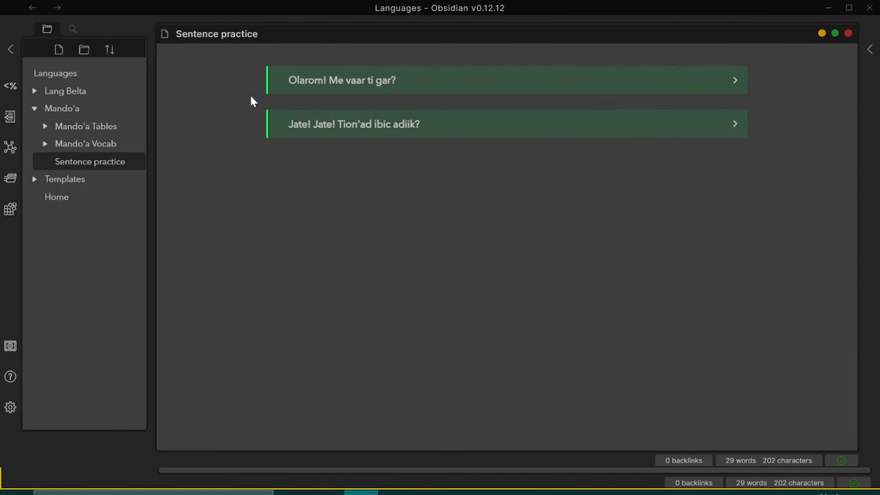
left_click(477, 91)
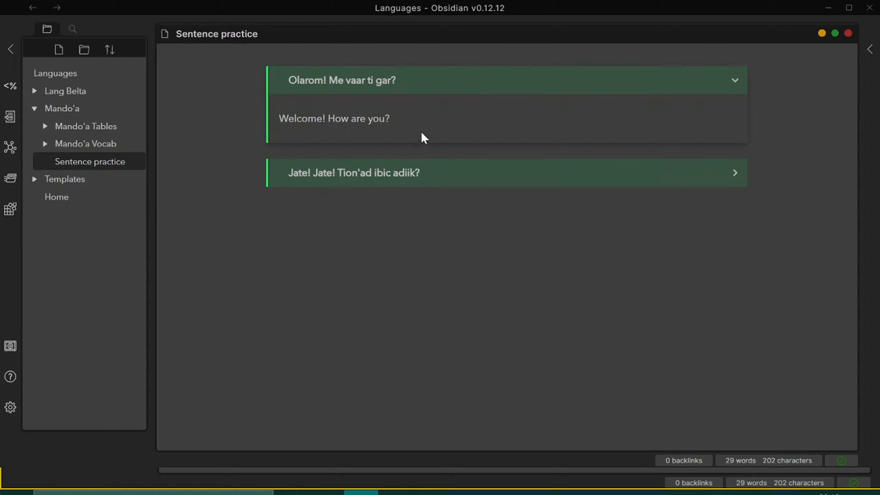
left_click(818, 35)
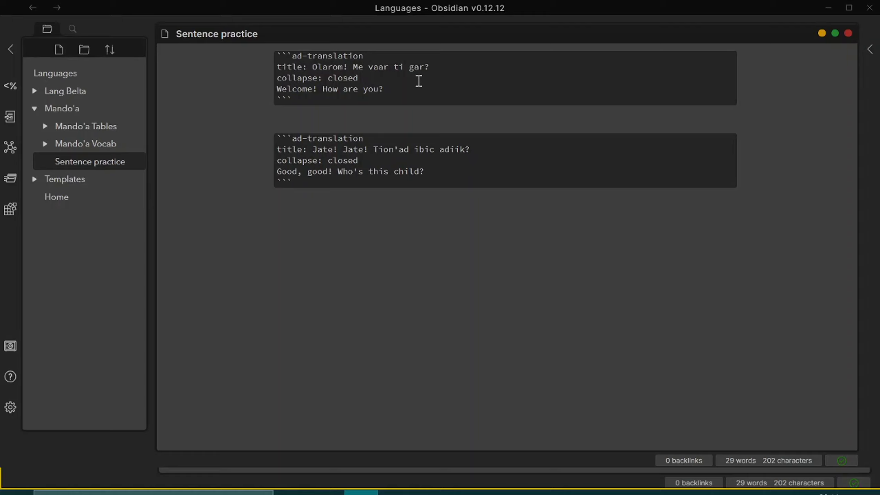
left_click(821, 33)
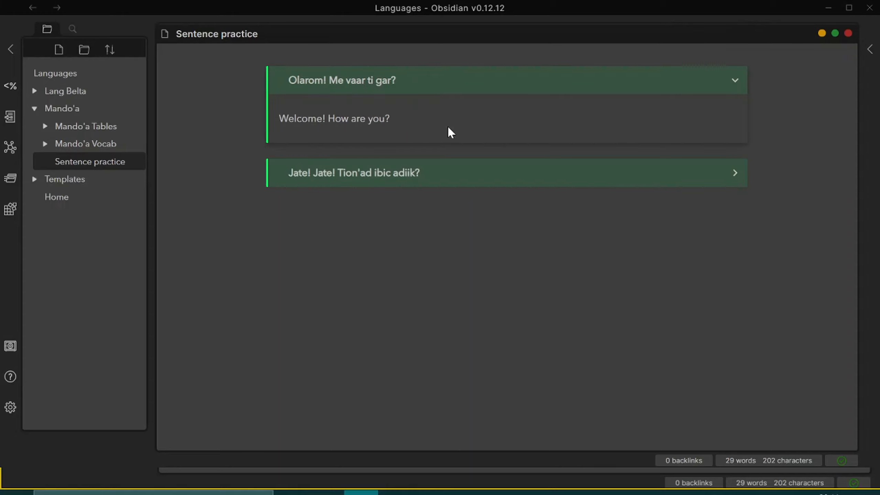
left_click(449, 80)
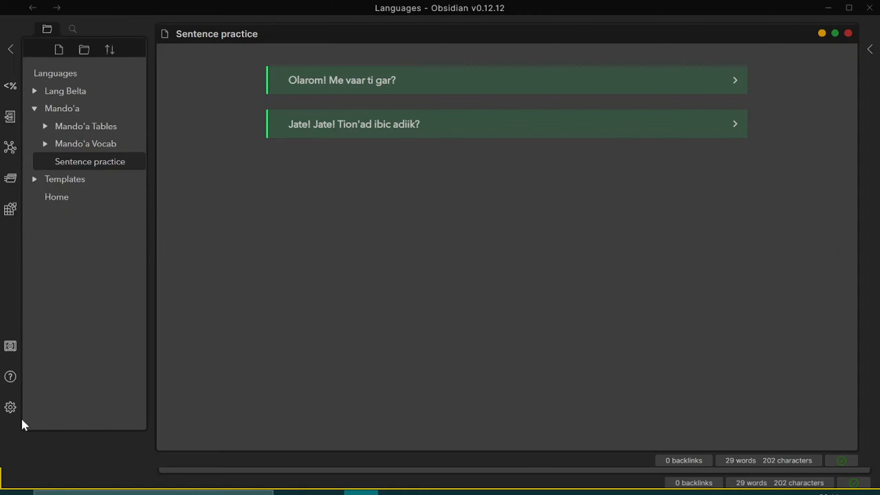
Open the Admonition plugin's settings and review the options down to the custom Translation type.
left_click(11, 407)
scroll(518, 253, "down", 5)
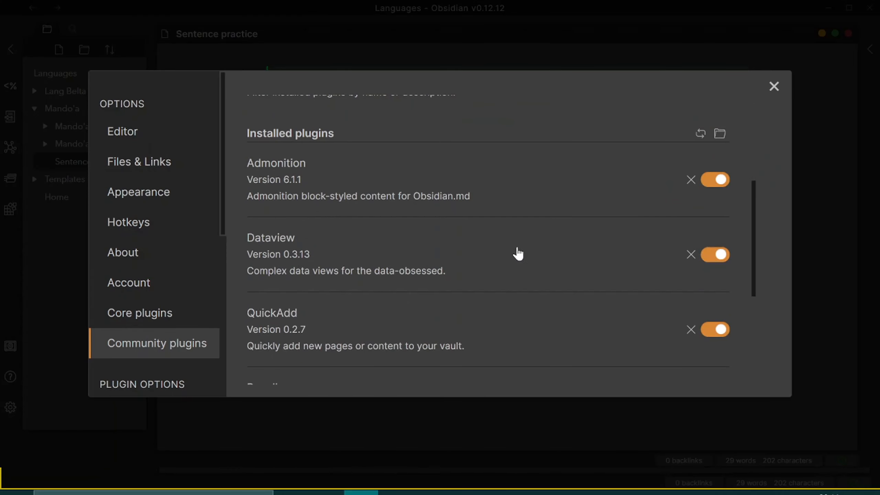
scroll(183, 319, "down", 5)
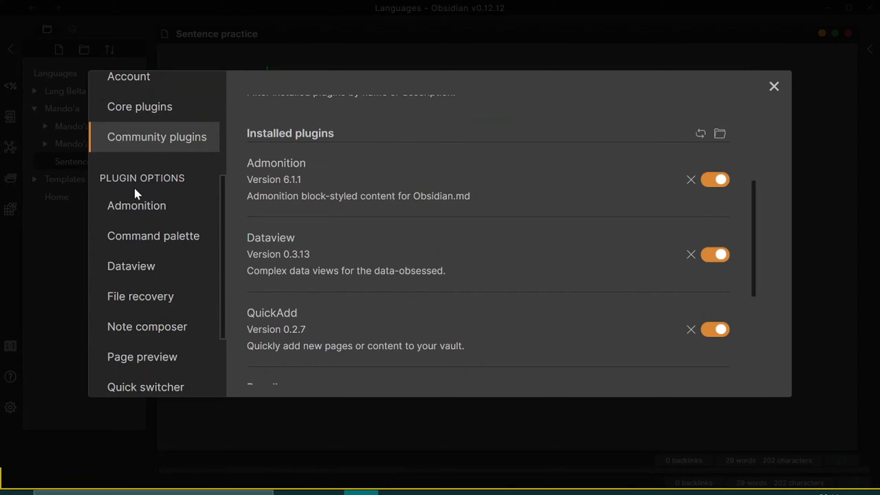
left_click(134, 205)
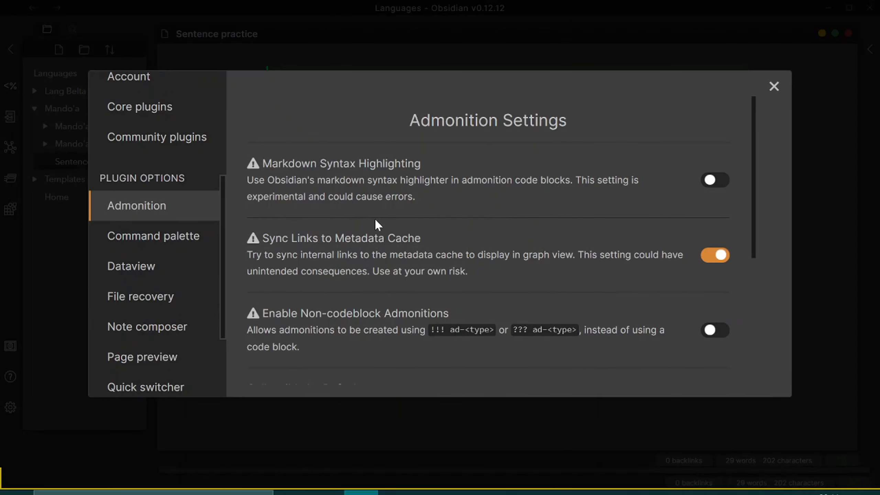
scroll(375, 219, "down", 6)
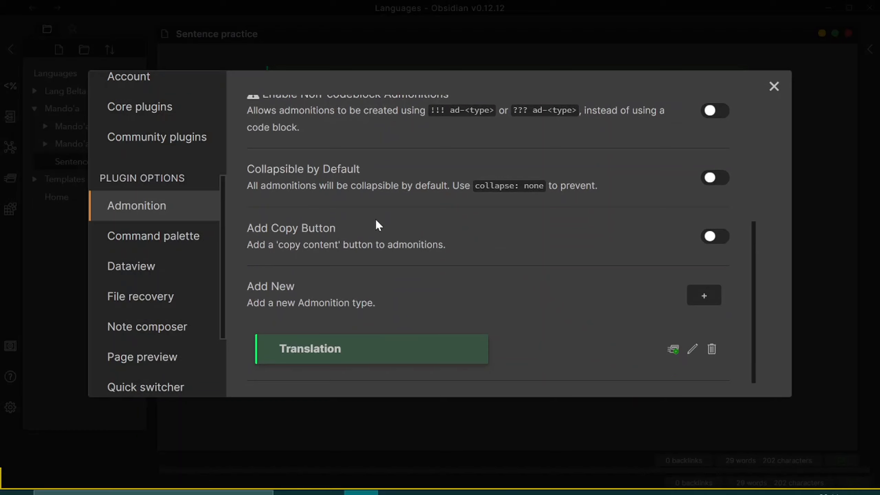
scroll(377, 224, "up", 6)
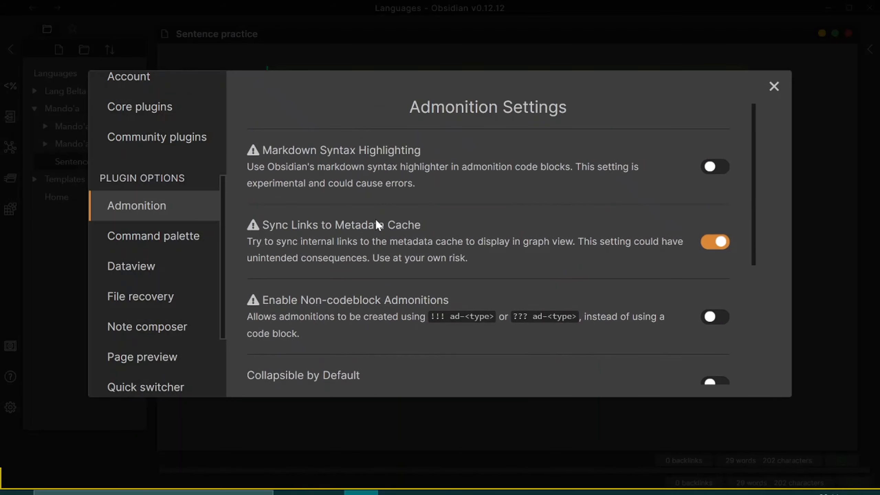
scroll(375, 224, "down", 6)
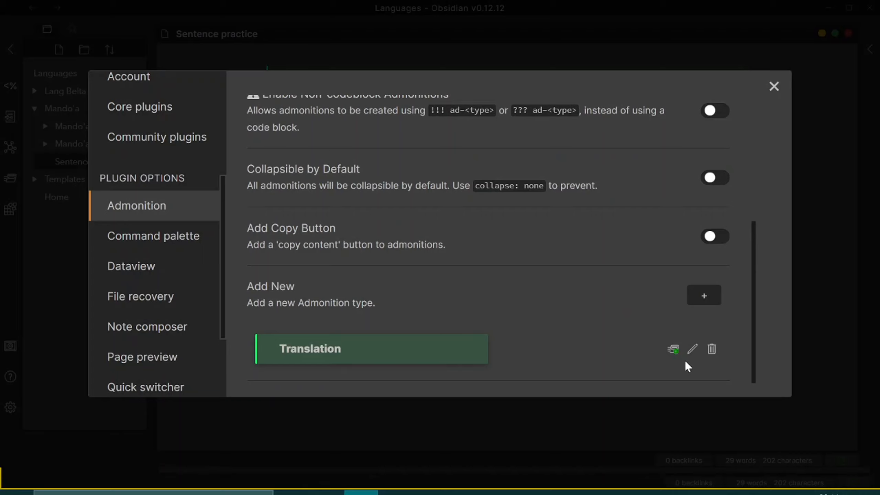
Start a new admonition type named "test", browse the available icons and search them for "rose".
left_click(703, 296)
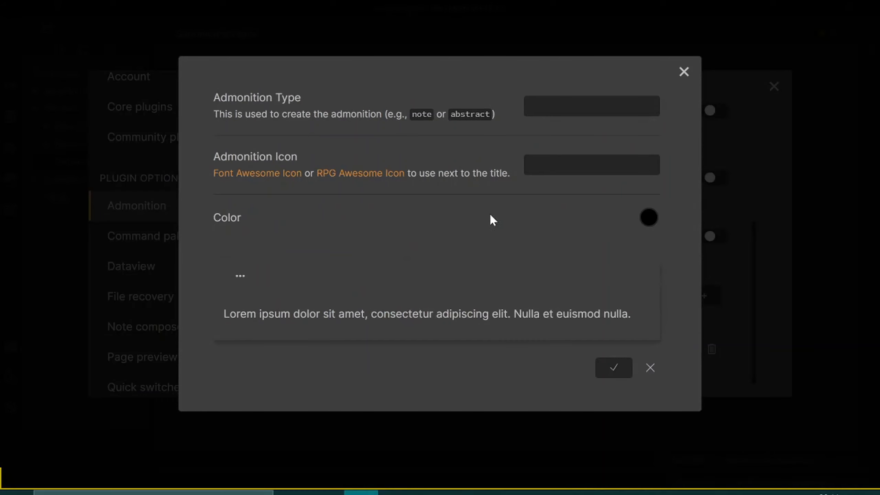
left_click(560, 111)
type("test")
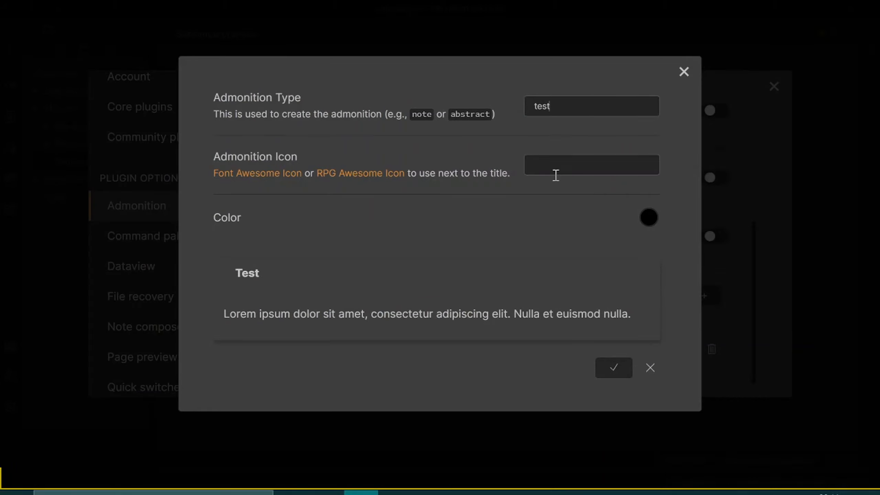
left_click(555, 174)
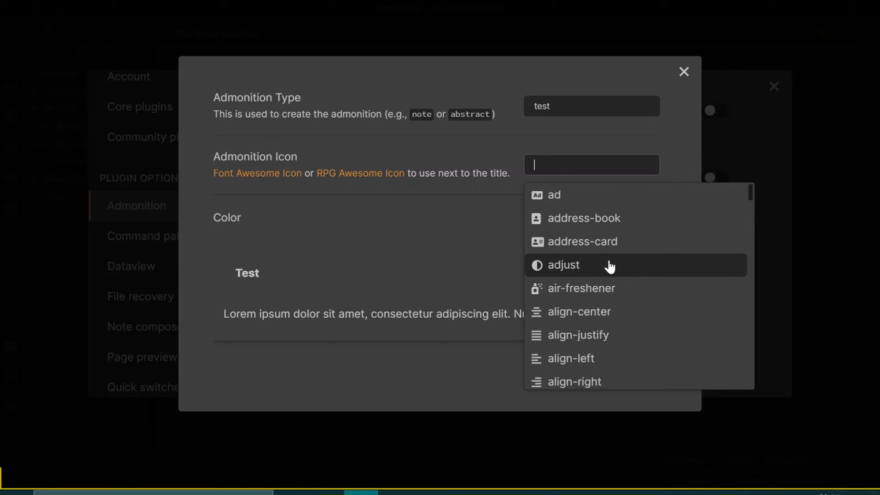
scroll(615, 302, "down", 5)
scroll(616, 302, "down", 2)
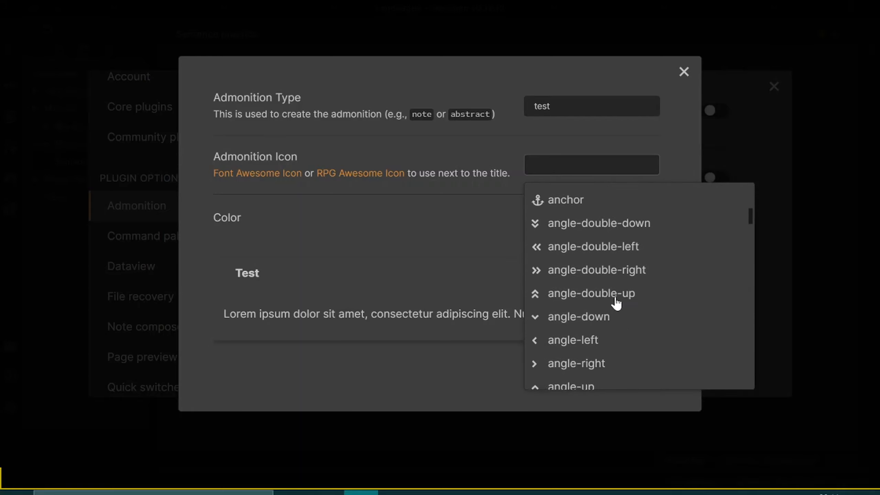
scroll(616, 302, "up", 8)
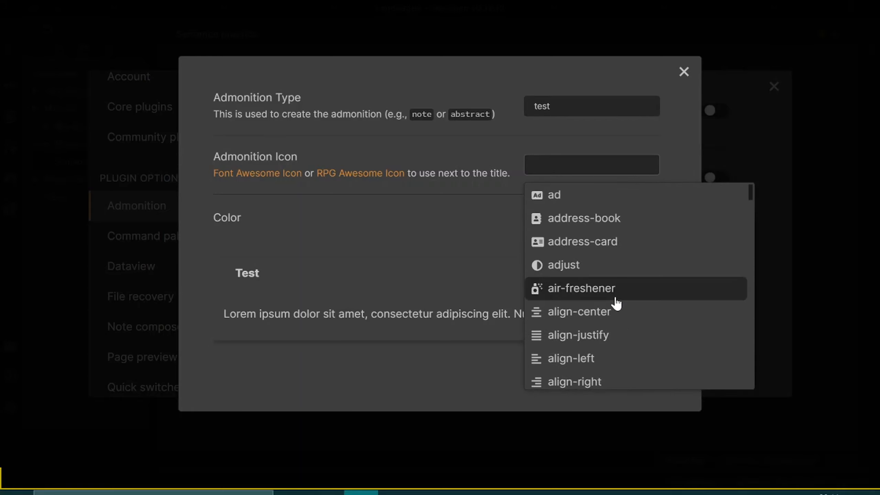
type("rose")
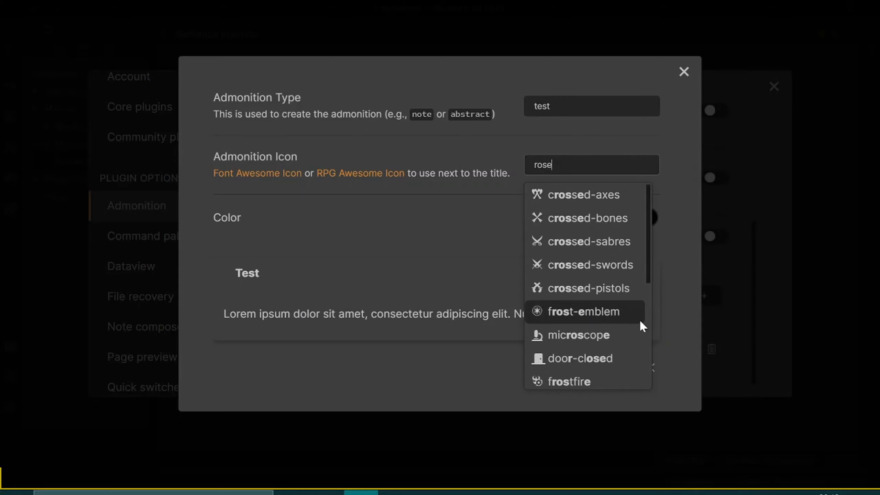
scroll(620, 318, "down", 3)
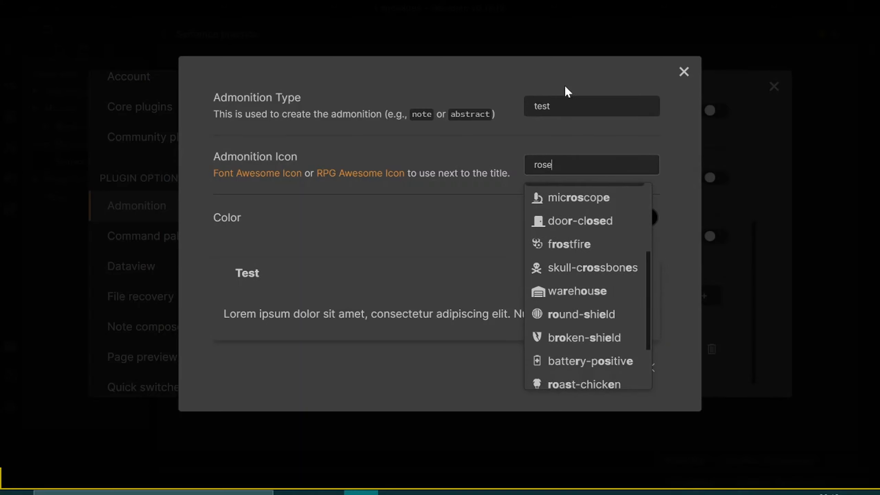
Give the test admonition type the skull icon and a yellow-green color, and save it.
double_click(567, 171)
type("skull")
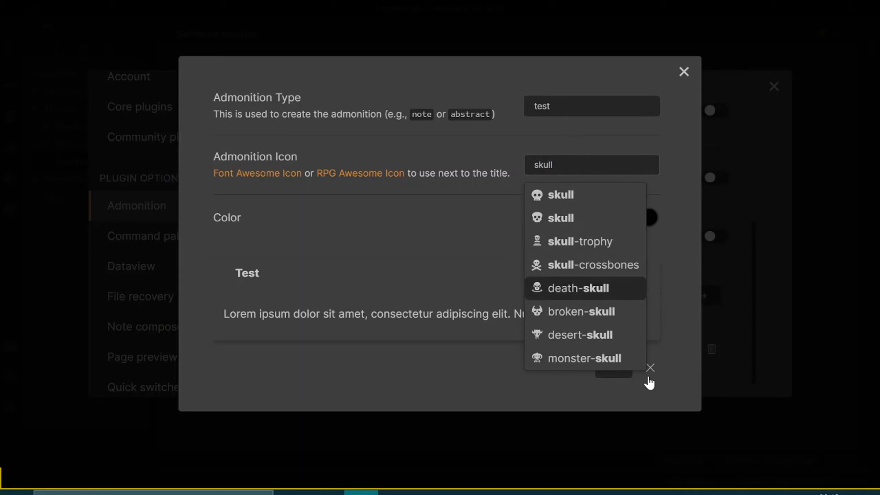
left_click(572, 203)
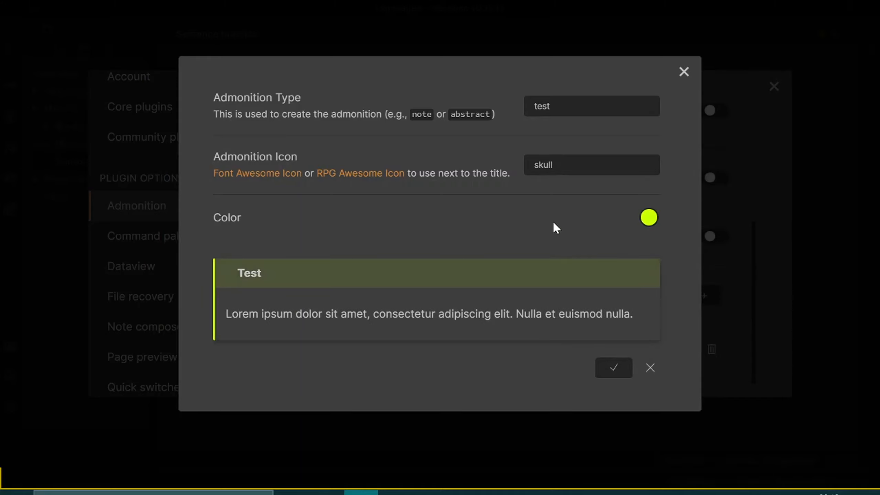
left_click(614, 367)
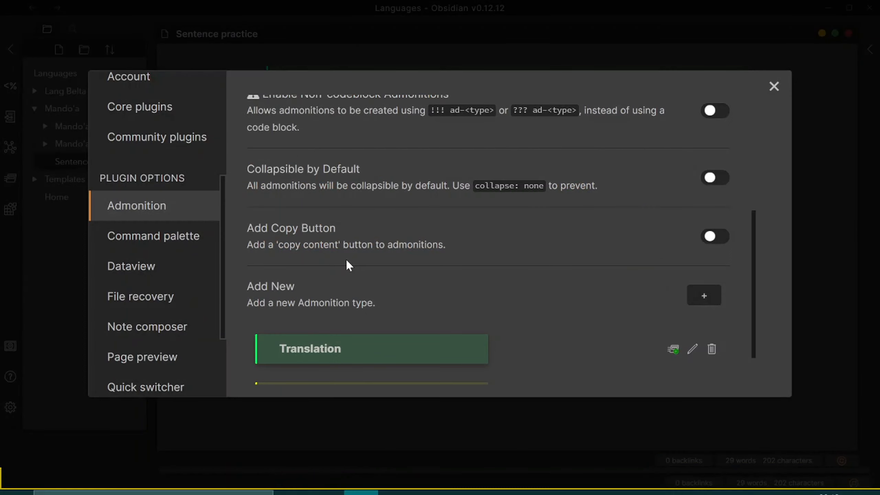
Delete the Test admonition type from the list of custom types.
scroll(346, 261, "down", 2)
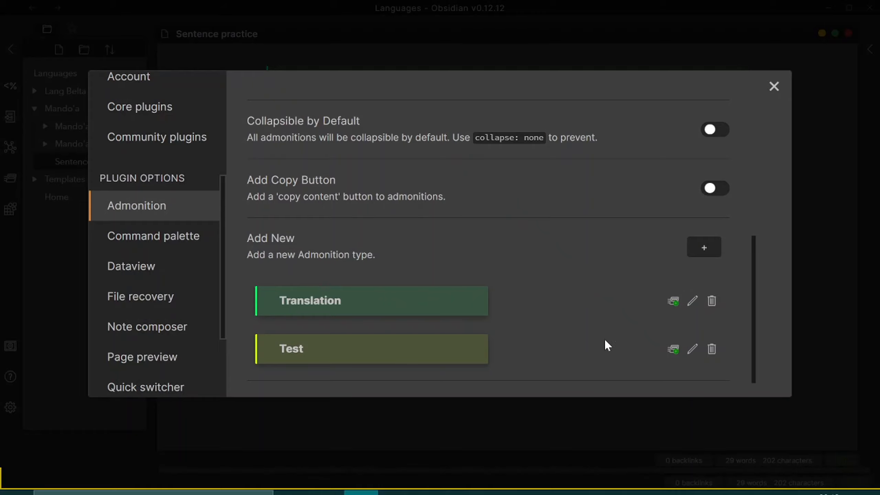
left_click(711, 348)
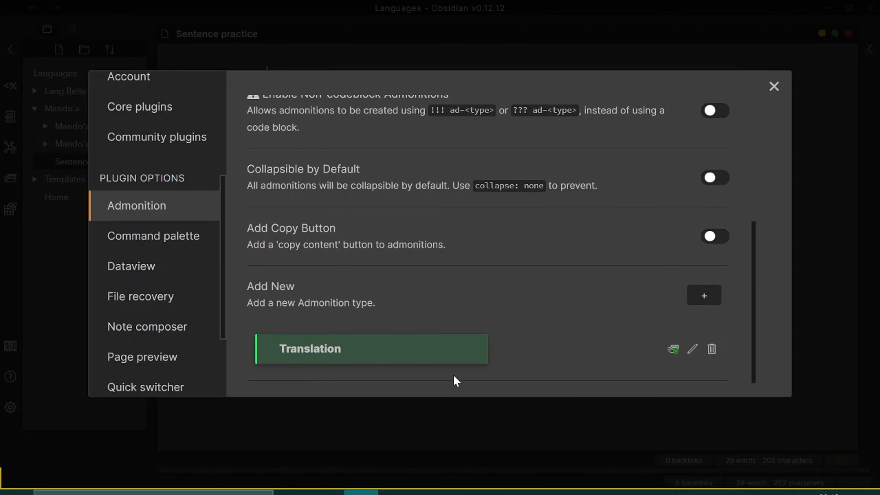
Look through the installed community plugins from Admonition to Templater again, and close the settings.
left_click(111, 130)
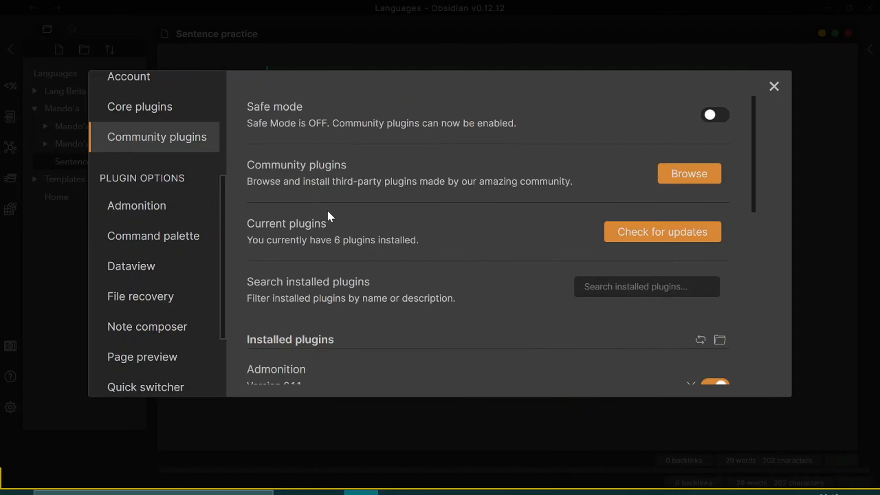
scroll(399, 245, "down", 10)
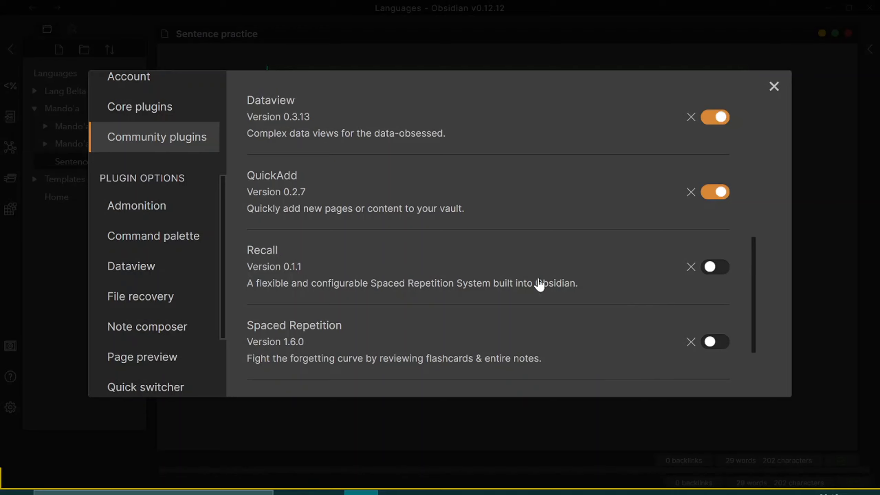
scroll(485, 261, "down", 2)
scroll(485, 265, "up", 6)
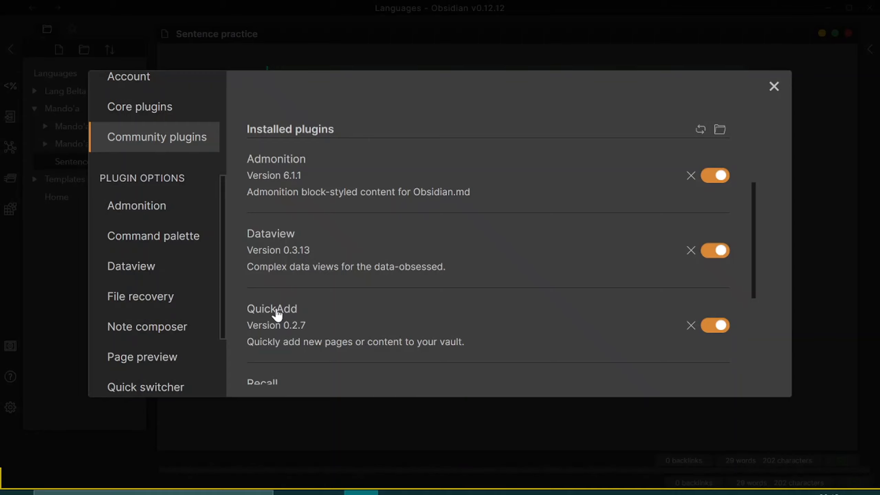
scroll(312, 238, "down", 5)
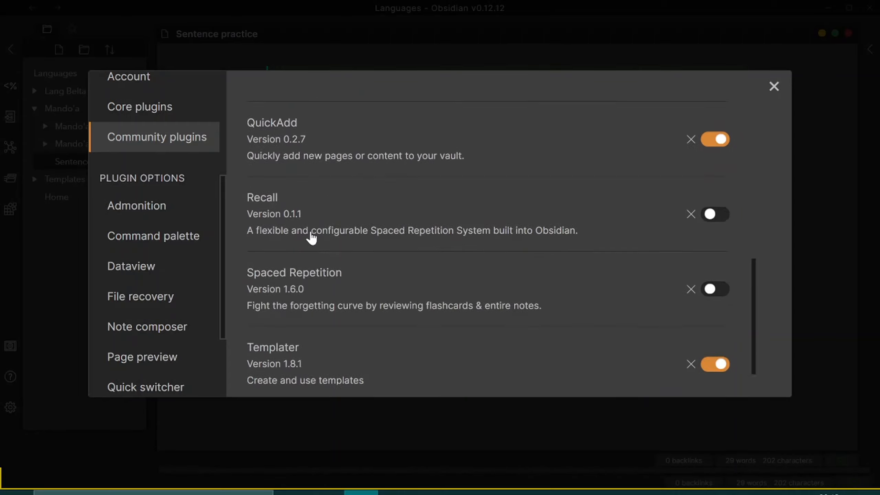
scroll(312, 238, "down", 1)
scroll(306, 358, "up", 6)
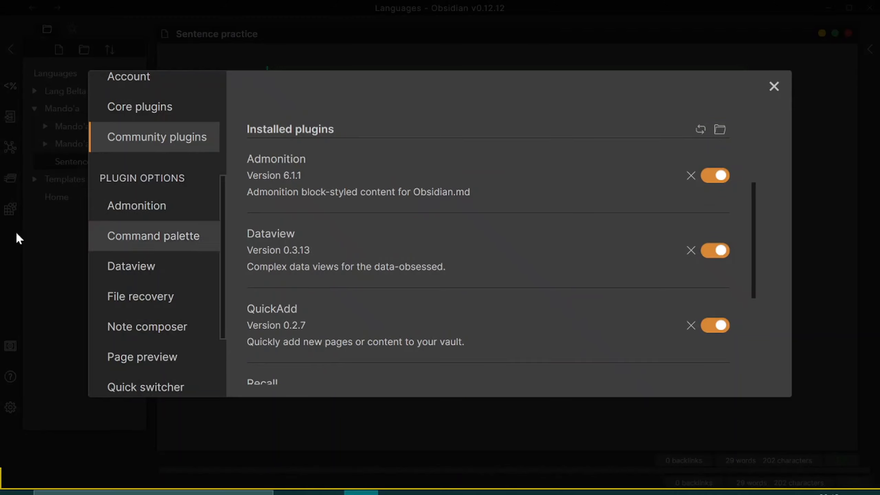
left_click(3, 238)
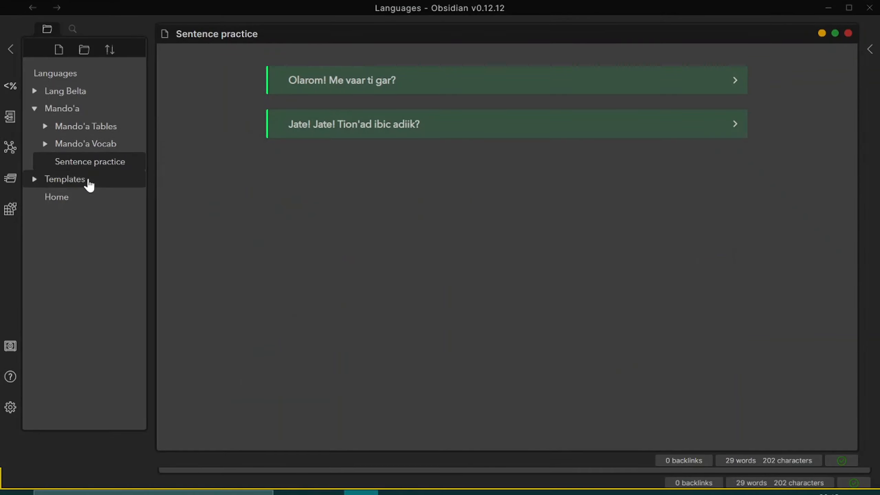
Open the Mando'a note in Mando'a Tables and examine its Dataview query source and the rendered word table.
left_click(98, 132)
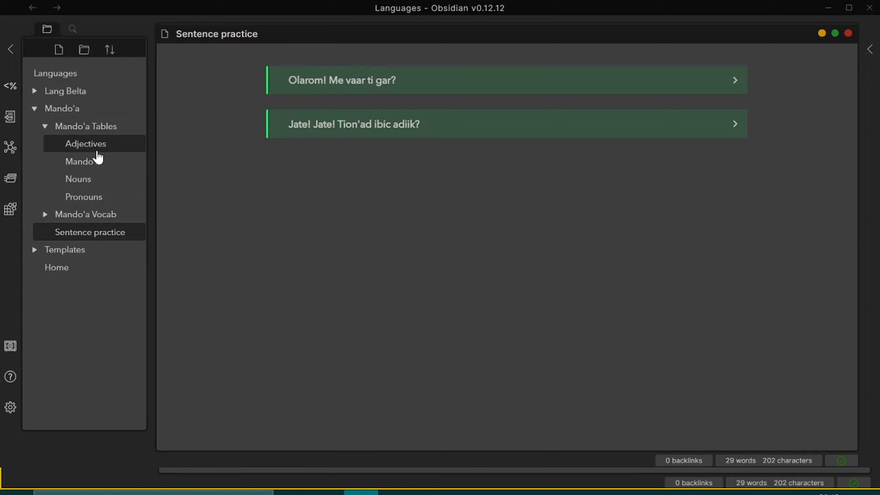
left_click(103, 171)
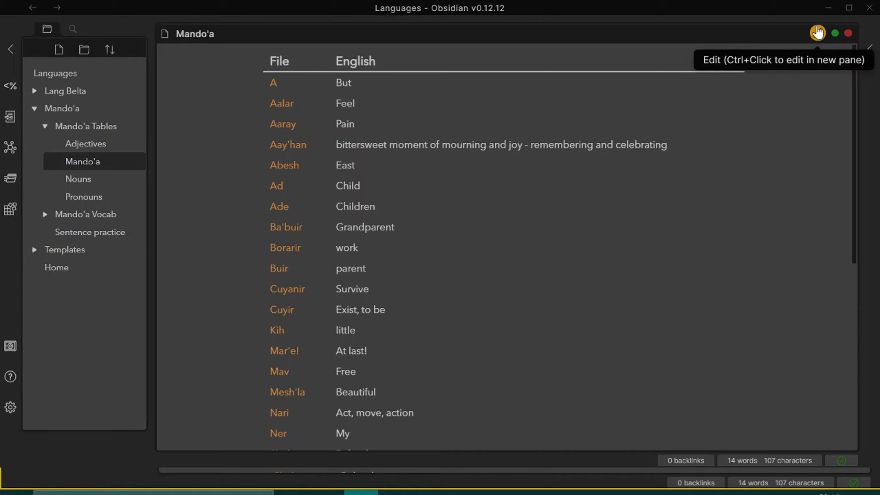
left_click(817, 31)
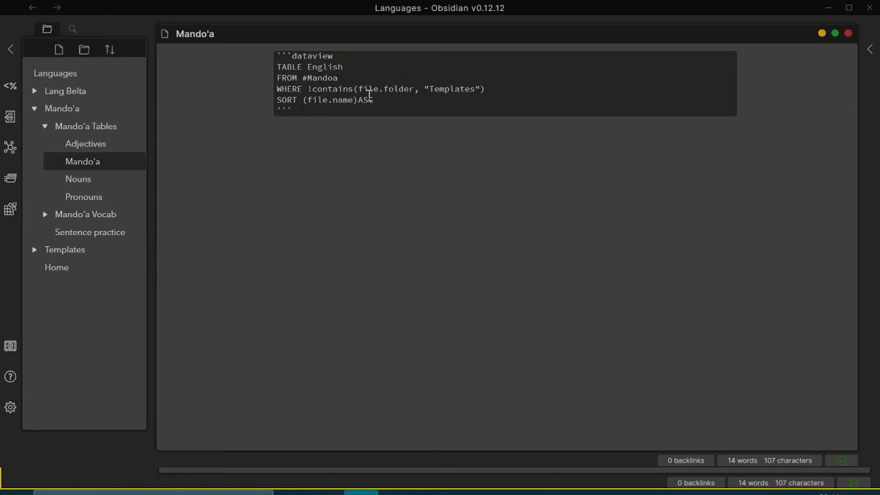
left_click(822, 34)
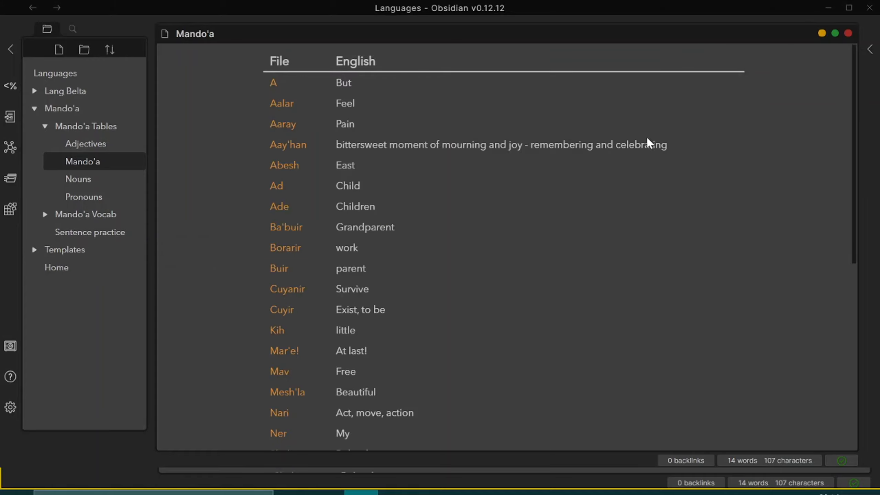
scroll(471, 262, "down", 2)
scroll(471, 262, "up", 2)
Open the All Words note in Lang Belta Tables, examine its Dataview query source and return to preview.
left_click(93, 127)
left_click(92, 94)
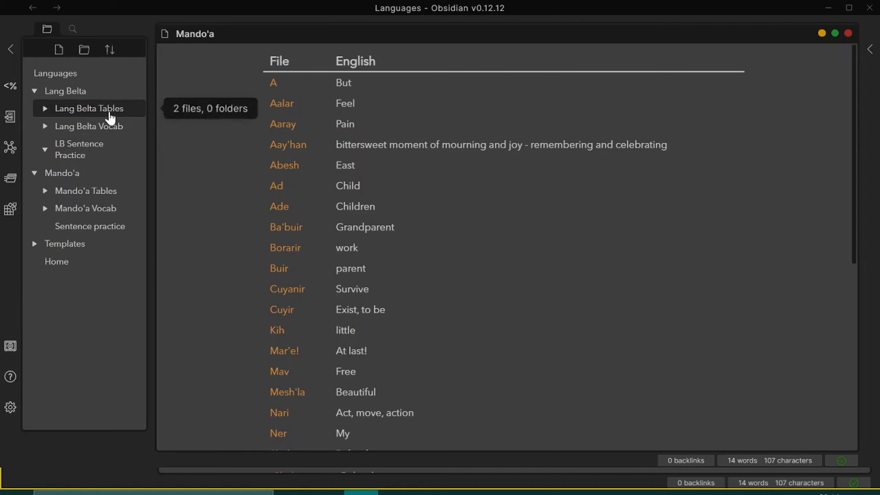
left_click(110, 111)
left_click(110, 127)
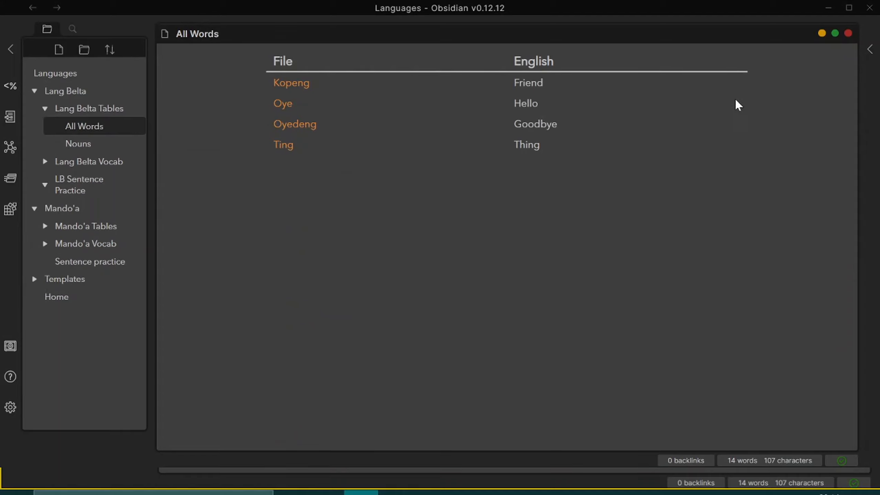
left_click(820, 34)
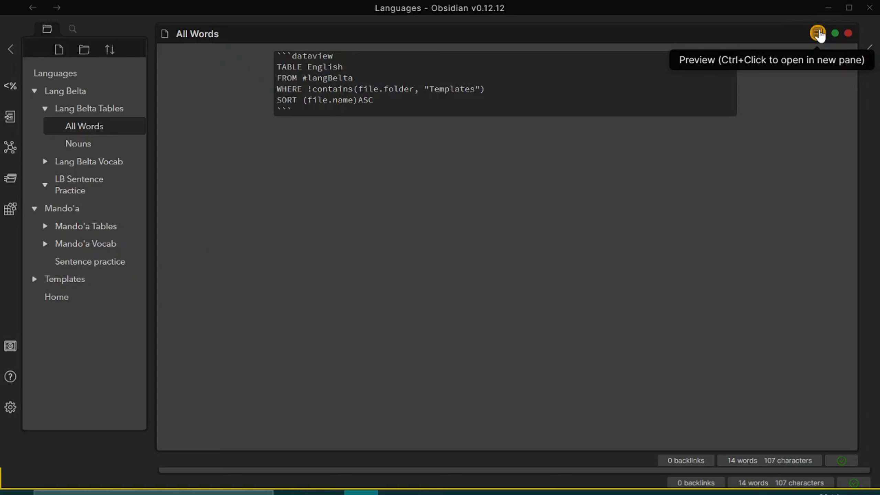
left_click(820, 33)
Open the Dataview plugin's settings and review the options down to the refresh interval.
left_click(10, 407)
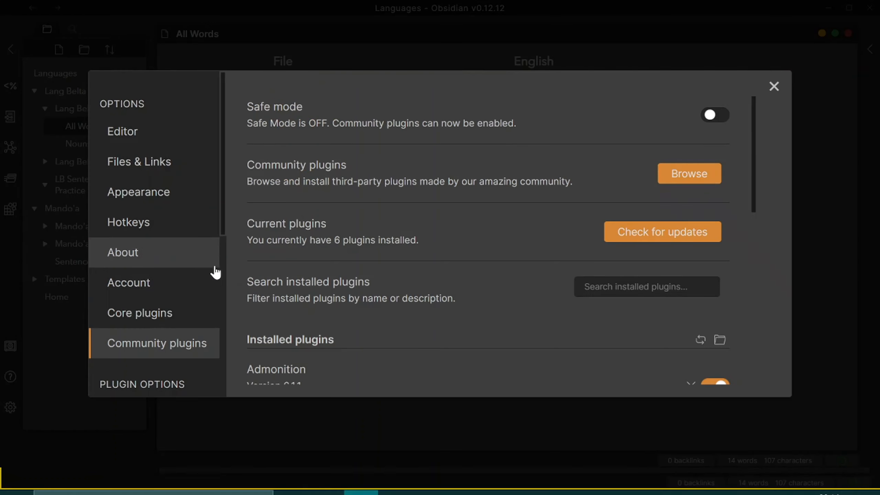
scroll(192, 294, "down", 4)
scroll(193, 295, "down", 2)
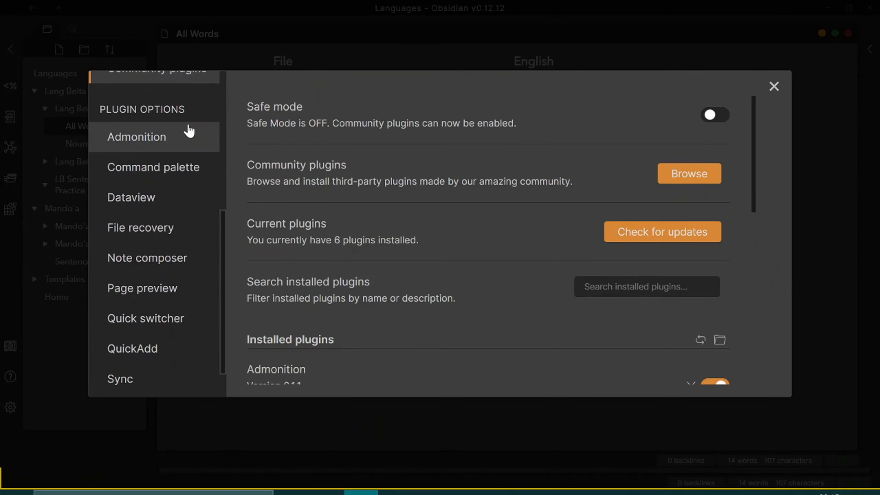
left_click(177, 198)
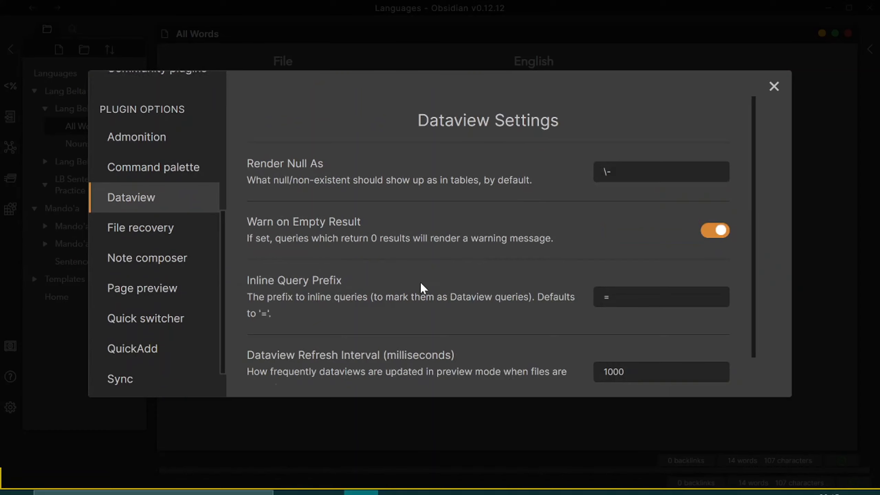
scroll(449, 275, "down", 1)
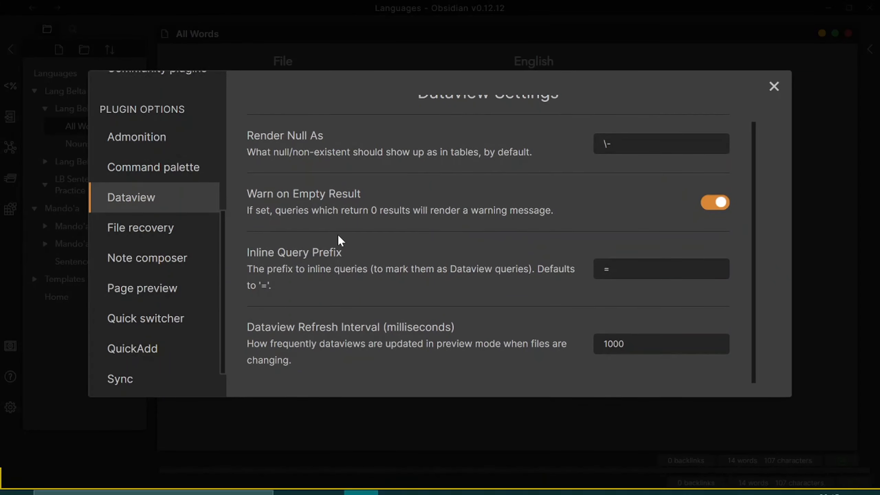
Read the Templater plugin's page in the community plugin browser, and close the settings.
scroll(433, 259, "up", 1)
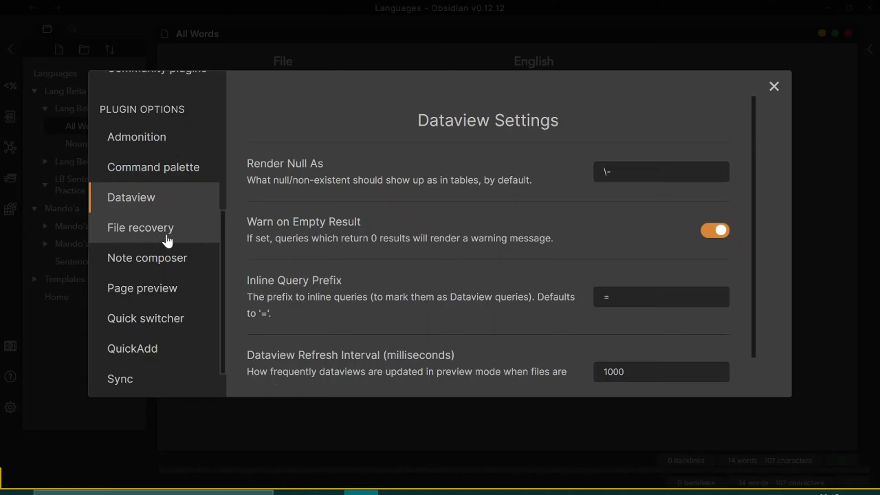
scroll(169, 243, "up", 6)
left_click(145, 276)
scroll(403, 302, "down", 6)
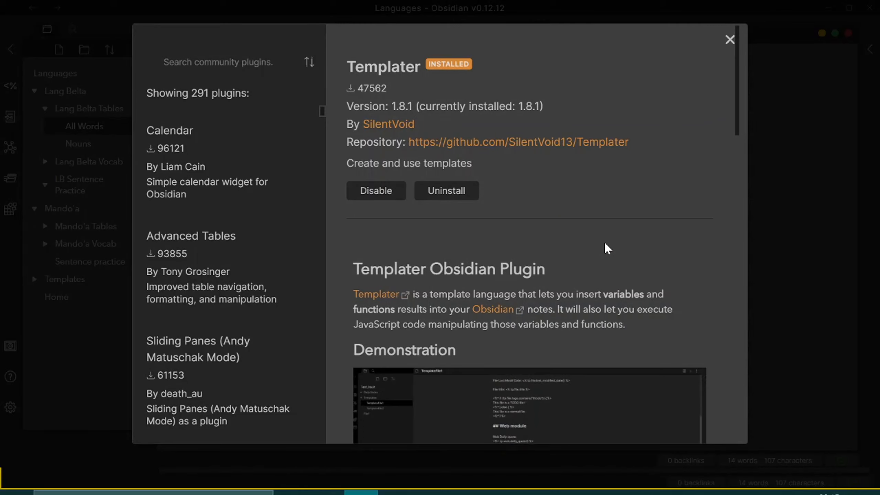
scroll(525, 194, "down", 2)
scroll(522, 190, "down", 10)
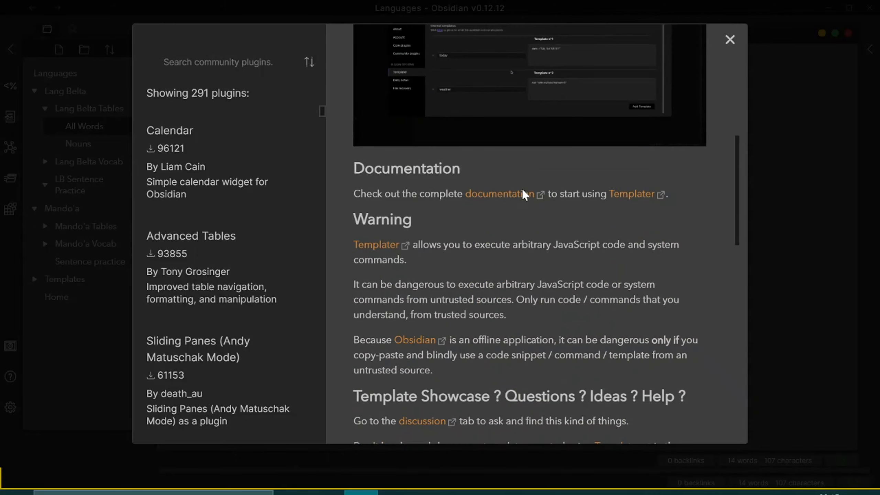
left_click(821, 251)
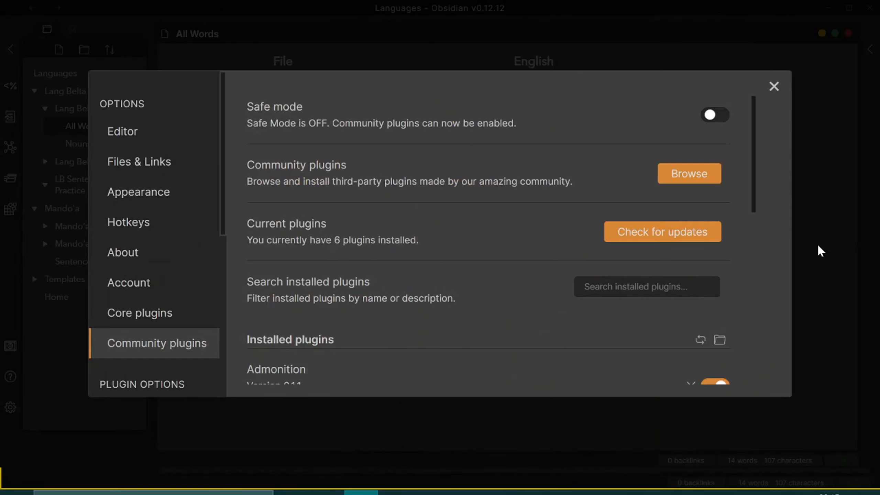
left_click(821, 250)
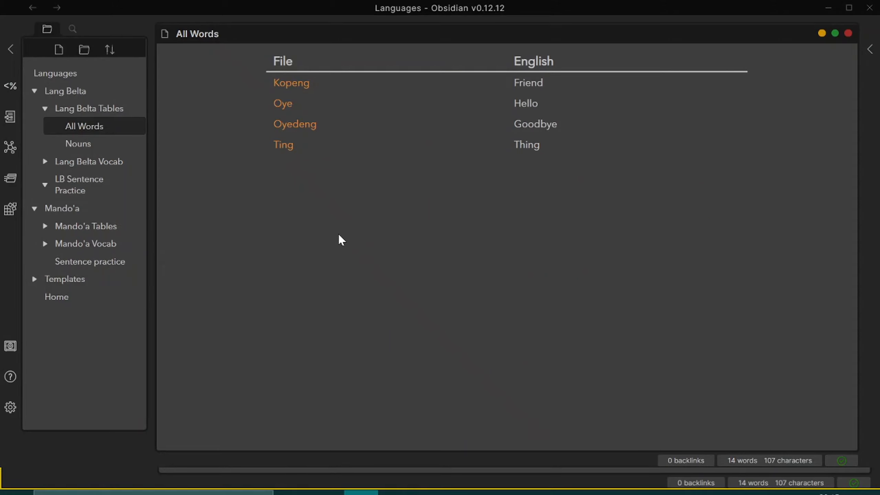
Collapse the Lang Belta folder and create a new Templater note from the Tp_vocabMandoa template.
left_click(97, 94)
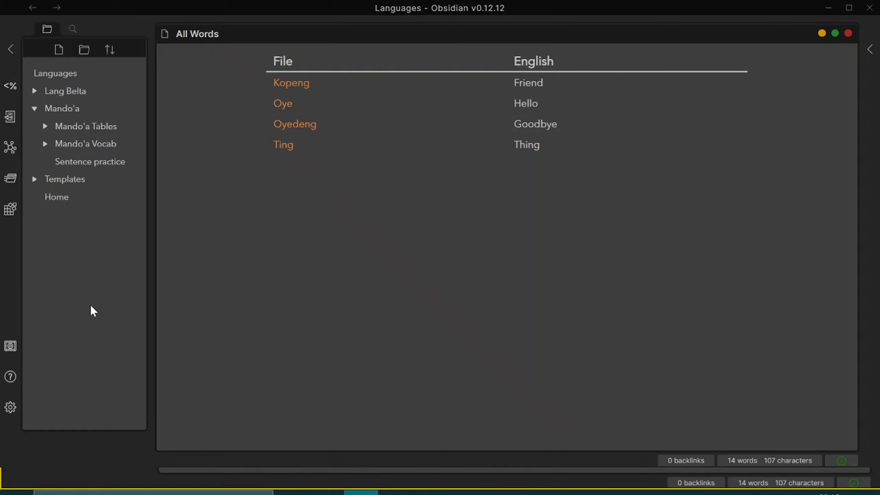
key("ctrl+p")
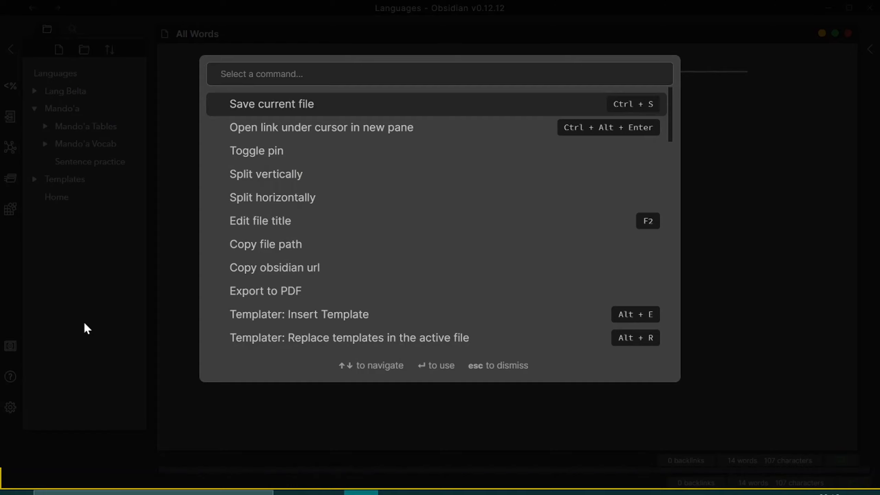
type("new note")
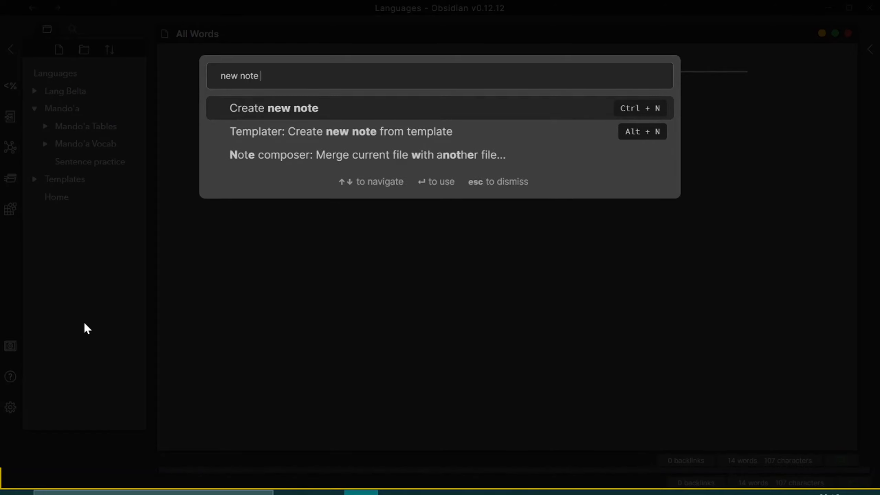
key("Down")
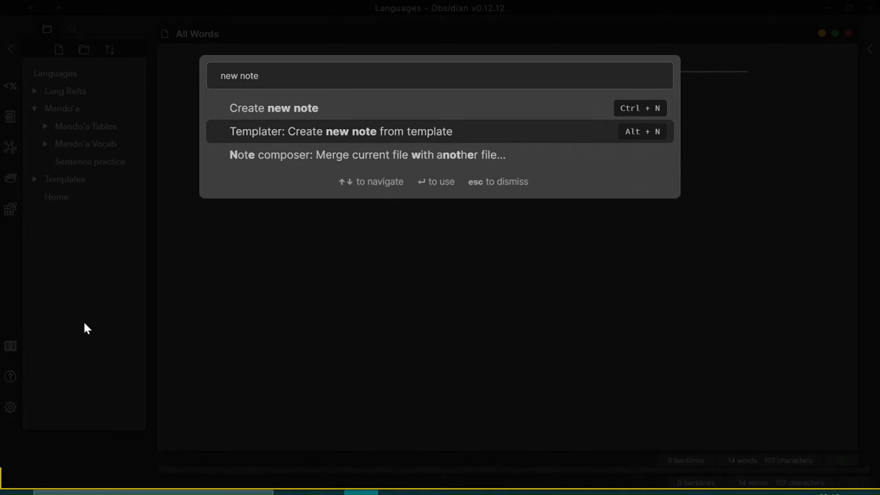
key("Return")
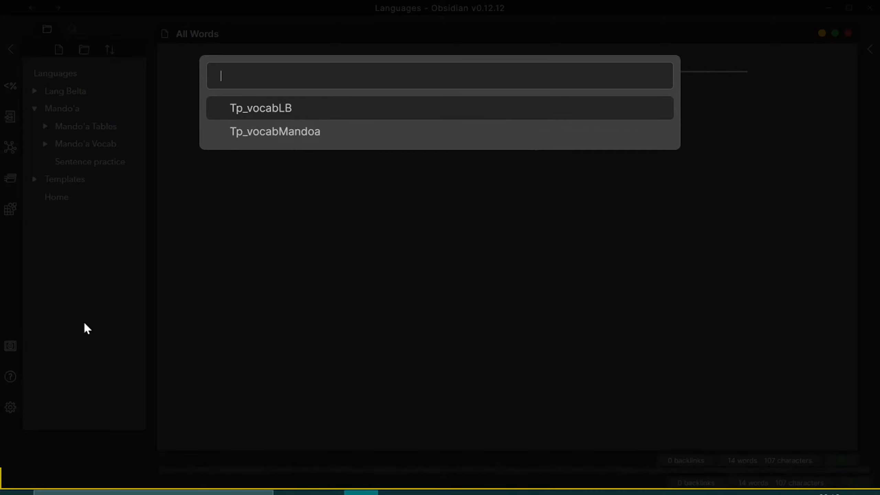
left_click(309, 134)
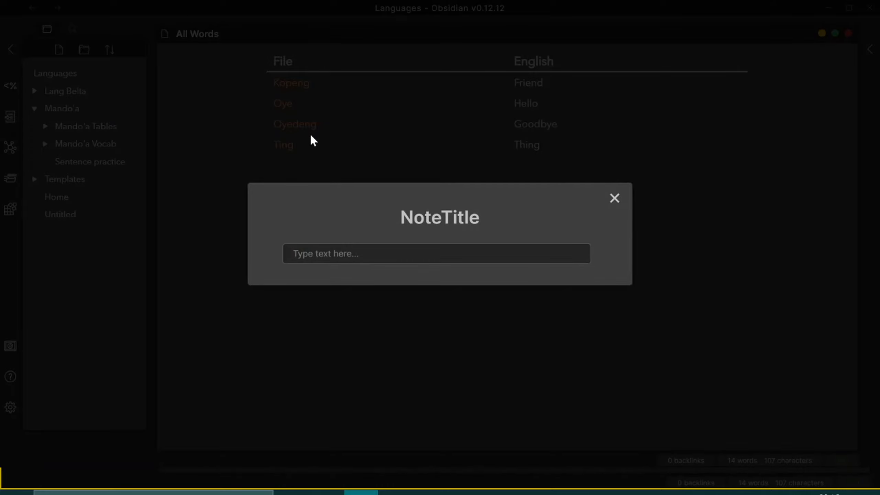
Answer the template prompts with NoteTitle buy'ce, English helmet and Word Noun.
type("buy'ce")
key("Return")
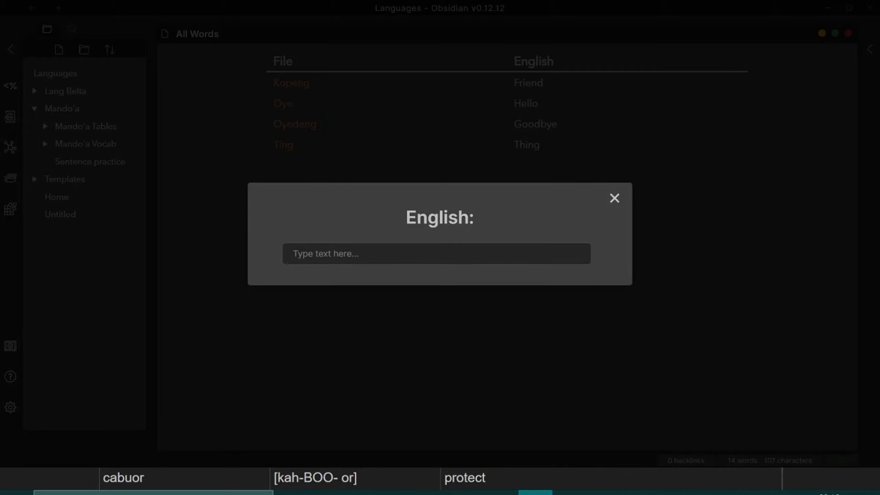
type("helm")
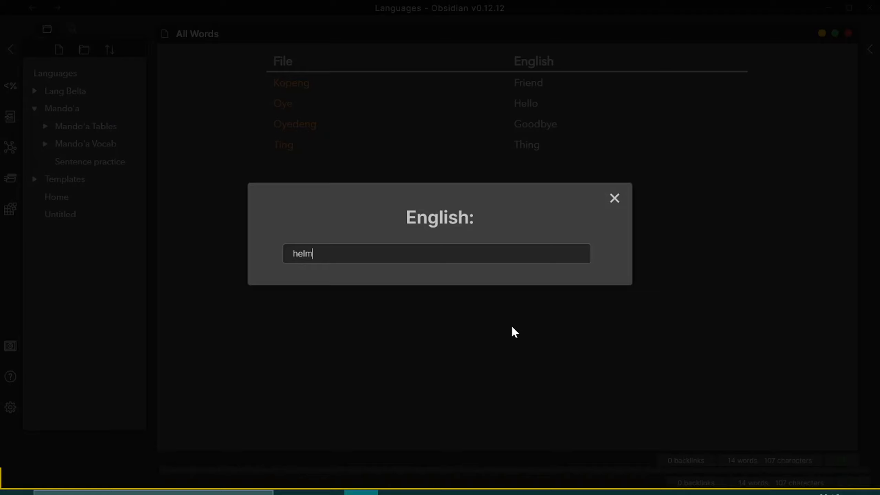
type("et")
key("Return")
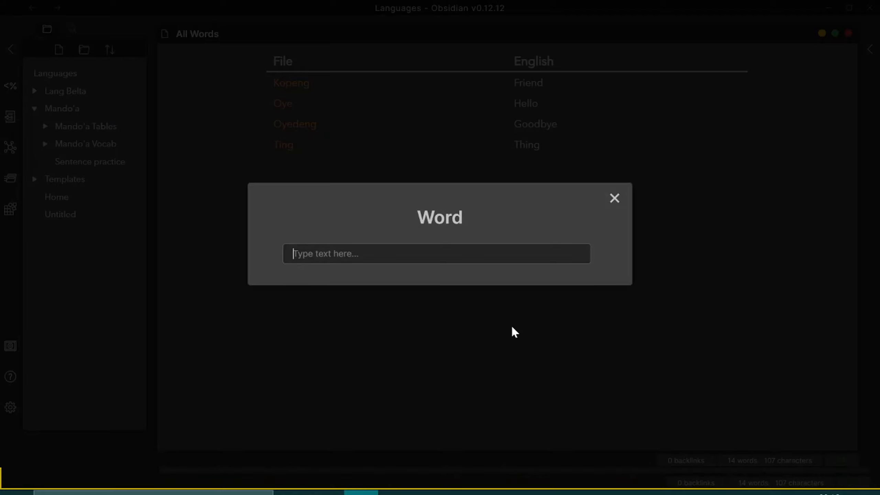
type("Noun")
key("Return")
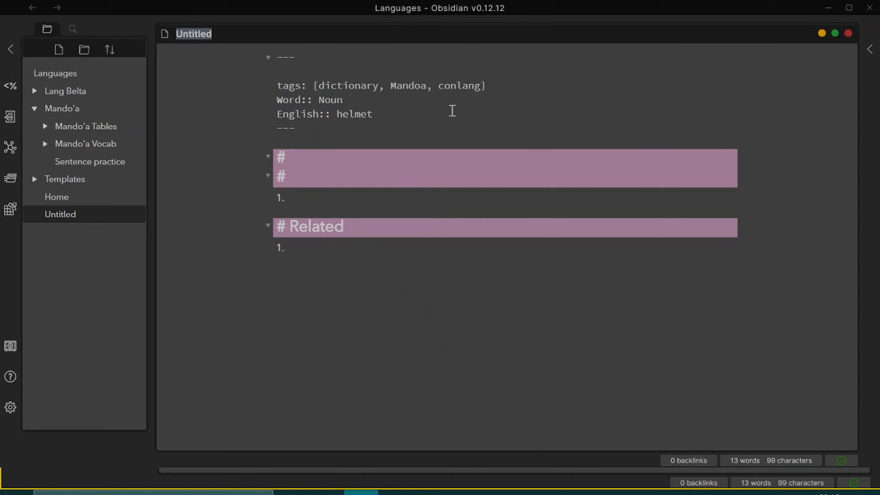
Fill the new note's two empty headings with buy'ce and Noun, and enter Helmet as the first list item.
left_click(393, 159)
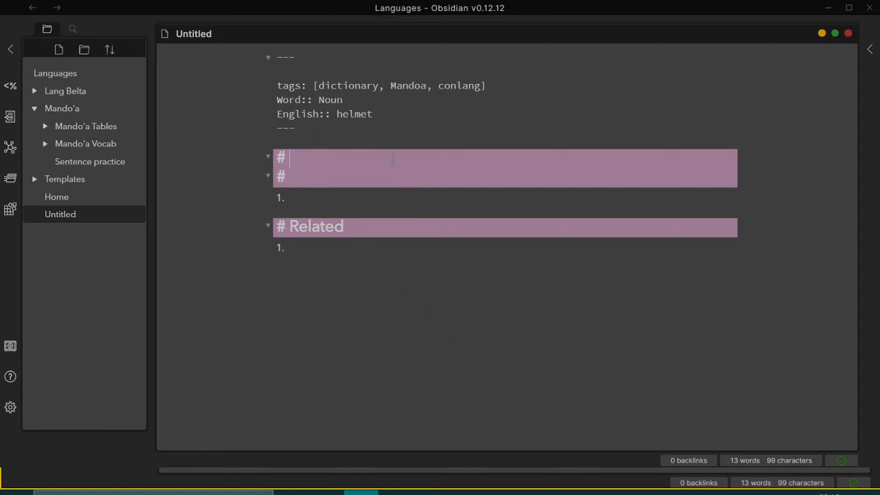
type("buy'ce # ")
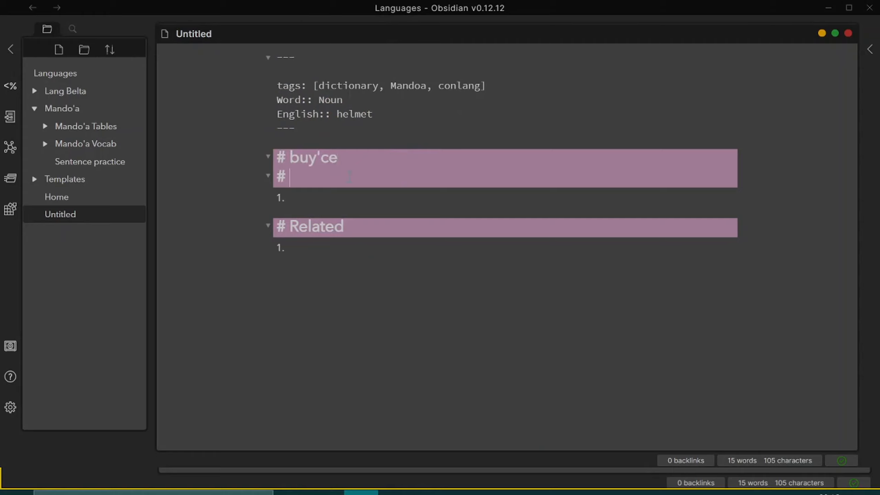
type("Noun")
key("Down")
type("Helmet")
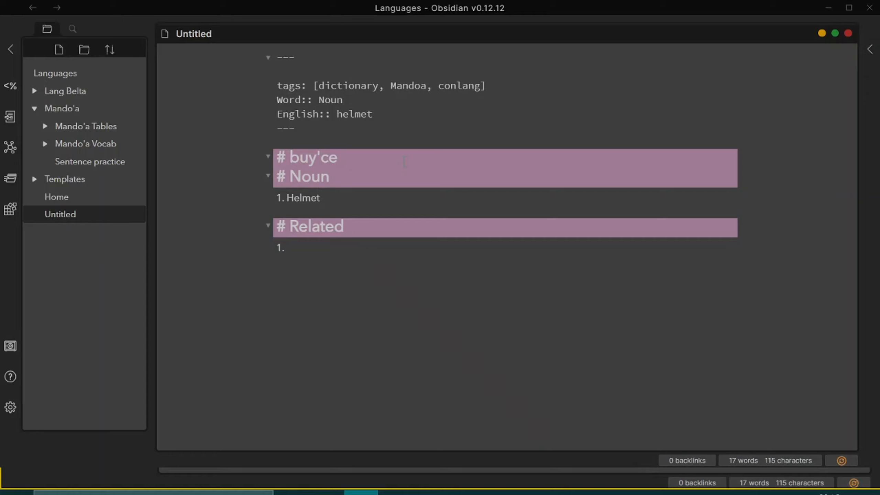
Title the new note Buy'ce, and move it into the Mando'a Vocab folder.
left_click(397, 34)
type("buy'ce")
key("Delete")
type("B")
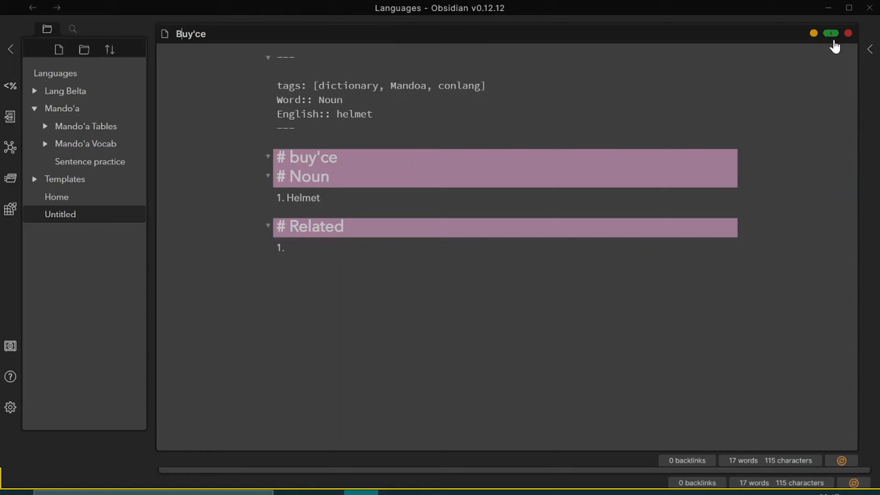
left_click(819, 39)
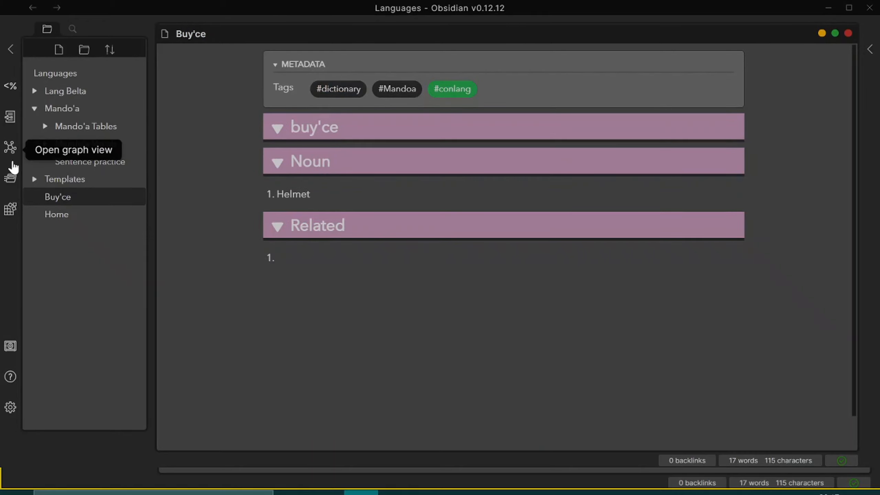
left_click_drag(80, 197, 94, 152)
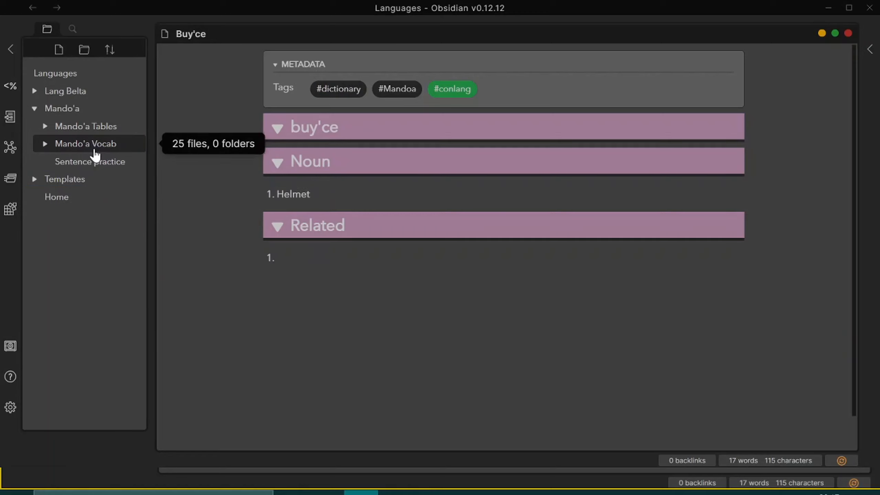
Look through the Mando'a word table for the new word, checking the Buy'ce note in Mando'a Vocab along the way.
left_click(91, 129)
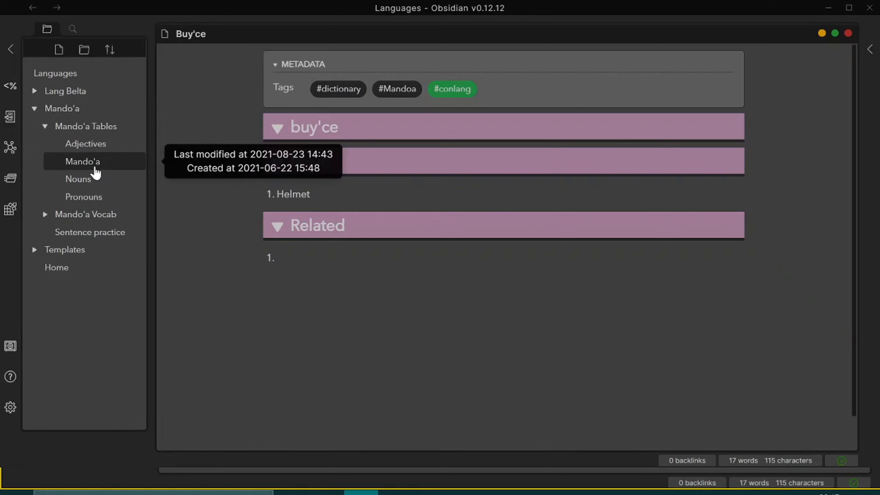
left_click(92, 162)
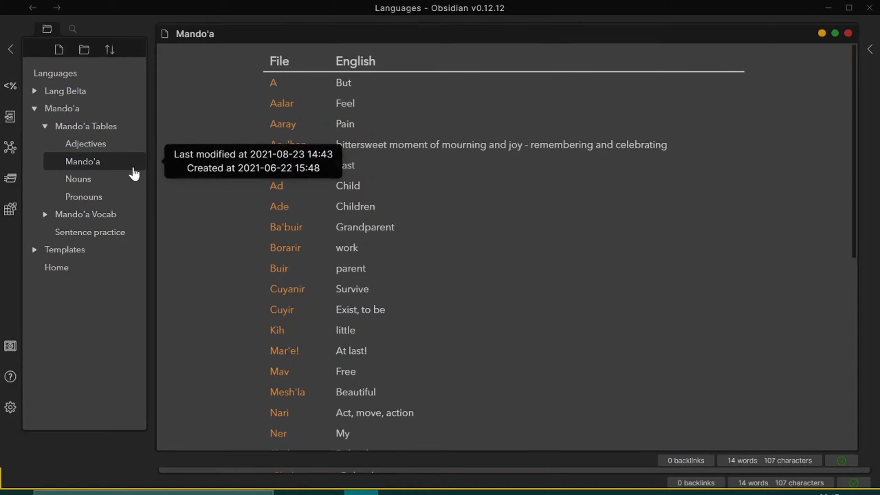
left_click(95, 219)
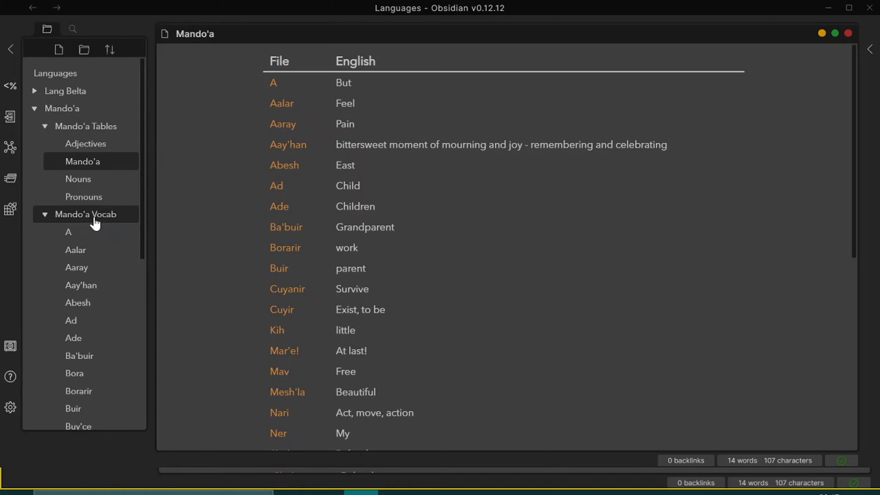
left_click(85, 433)
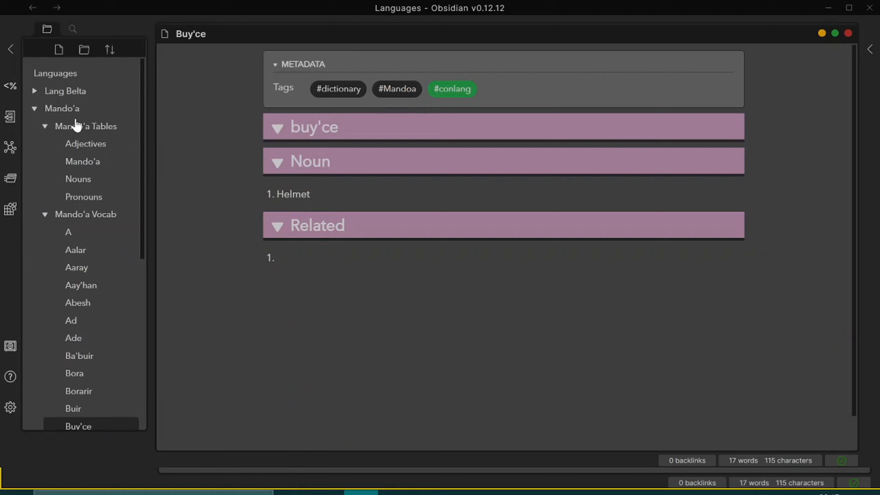
left_click(61, 216)
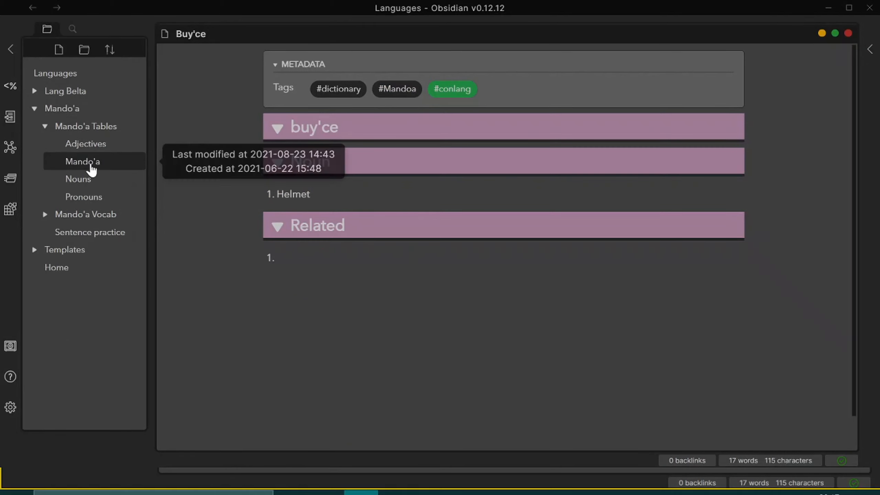
left_click(88, 162)
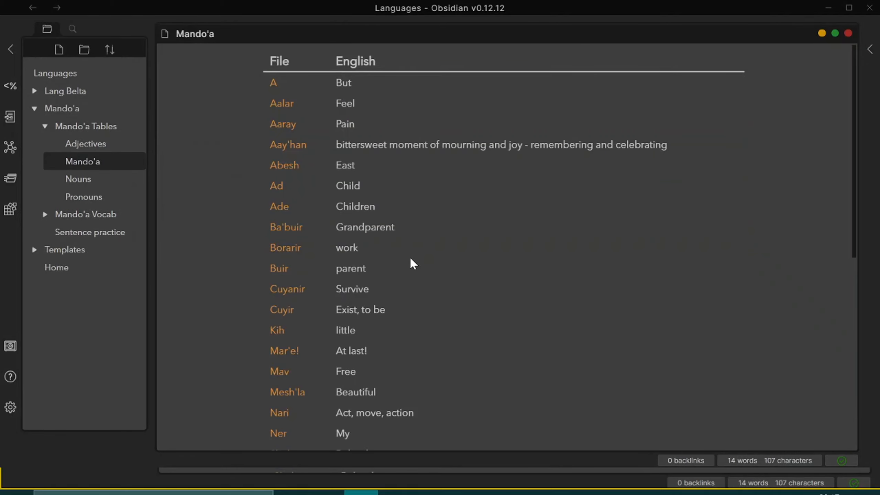
scroll(412, 264, "down", 10)
scroll(410, 261, "up", 10)
Examine the Tp_vocabMandoa template's source, and open the Tp_vocabLB template in a second pane beside it.
left_click(83, 267)
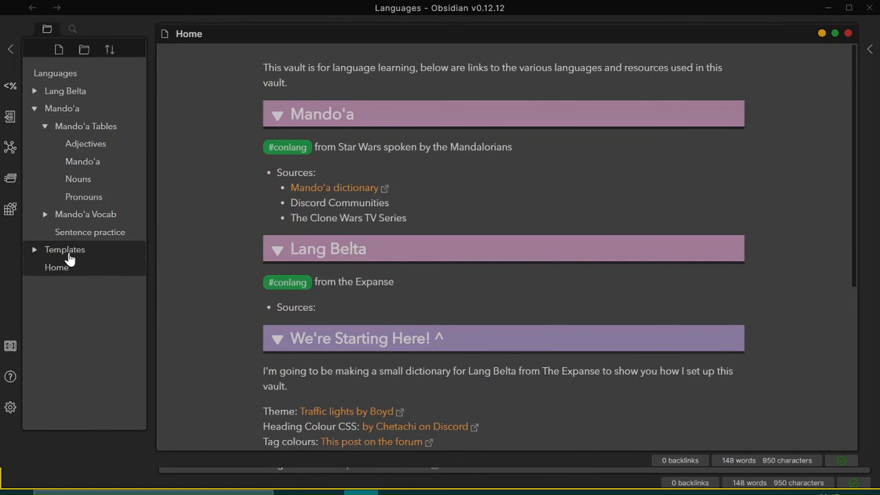
left_click(69, 251)
left_click(101, 286)
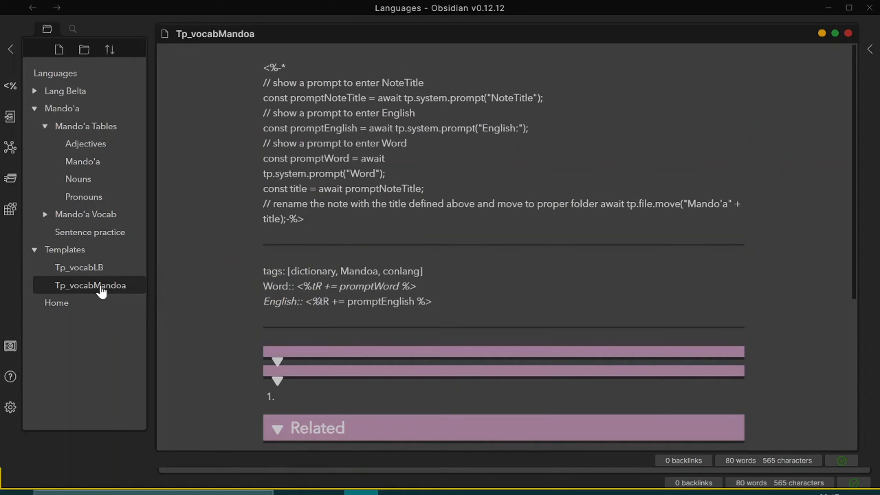
left_click(820, 35)
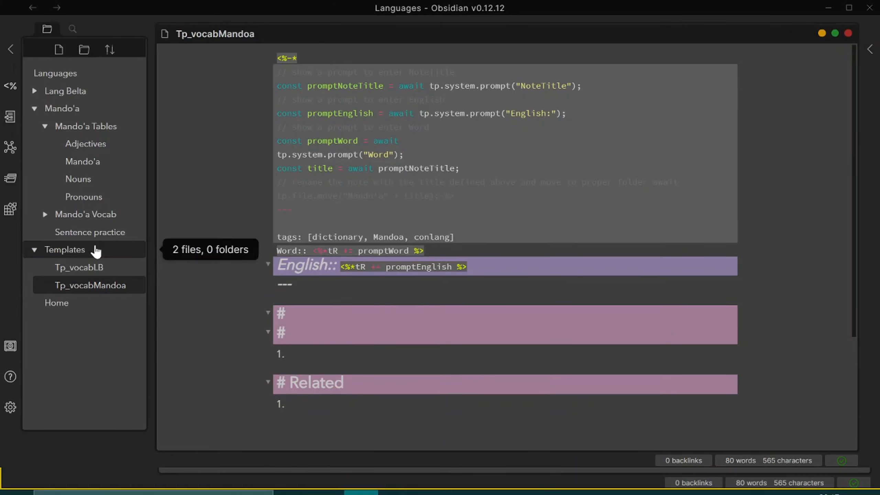
left_click(91, 251)
left_click(91, 251)
left_click(46, 267, "ctrl")
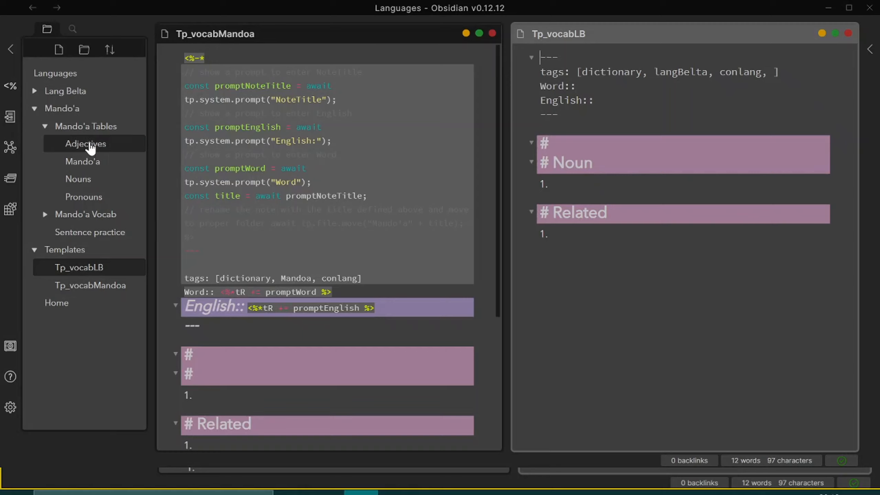
Create a note in the Lang Belta folder from the Tp_vocabLB template and title it Kowlting.
right_click(66, 96)
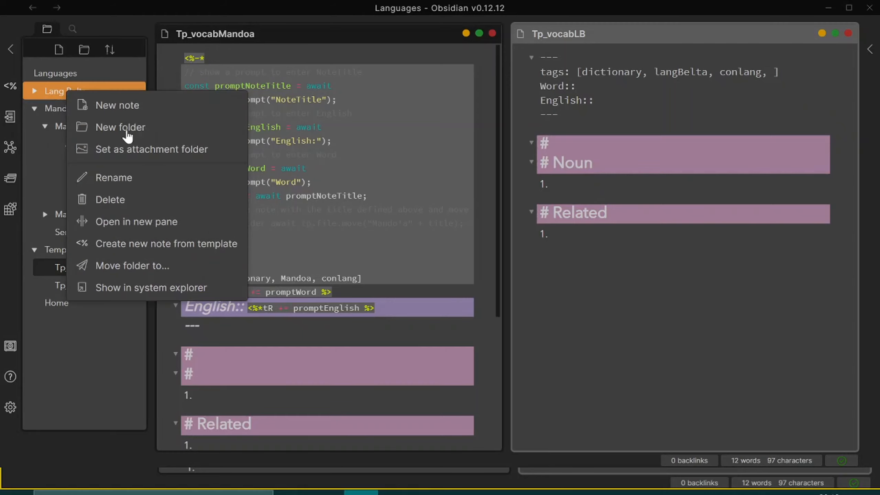
left_click(188, 244)
left_click(297, 110)
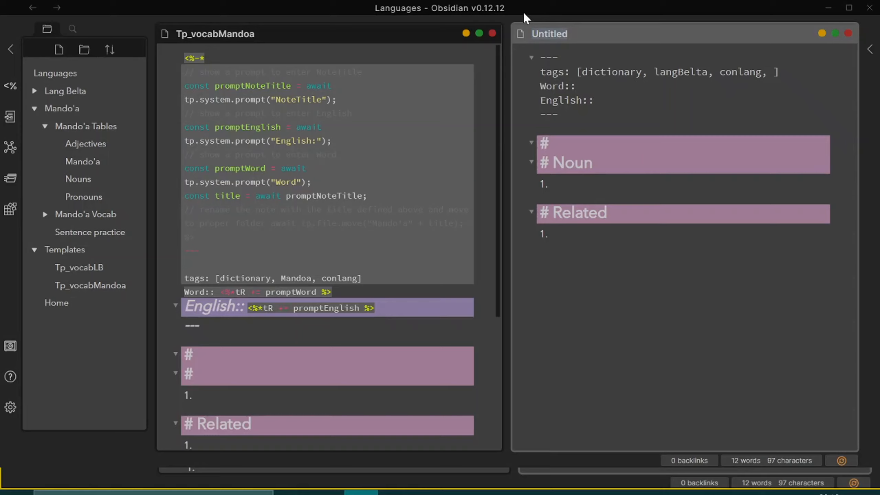
type("Kowlting")
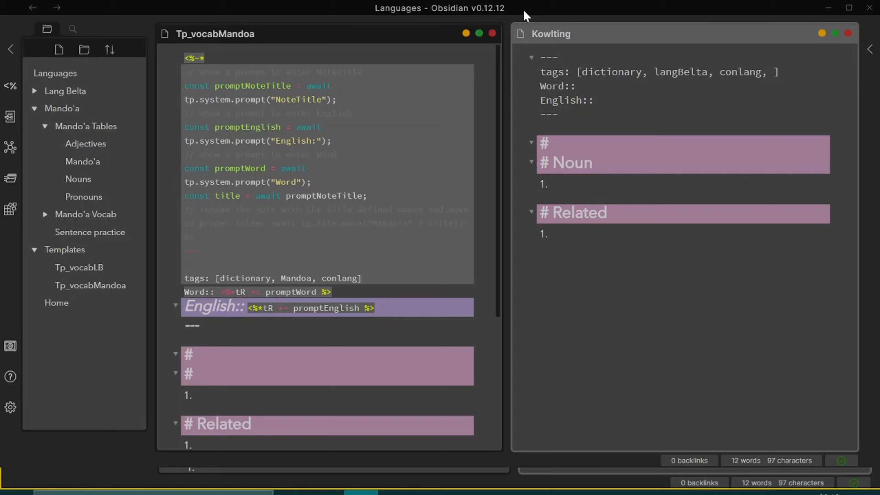
Remove the word Noun from the Kowlting note's second heading and enter Everything as its English value.
left_click(623, 90)
double_click(577, 169)
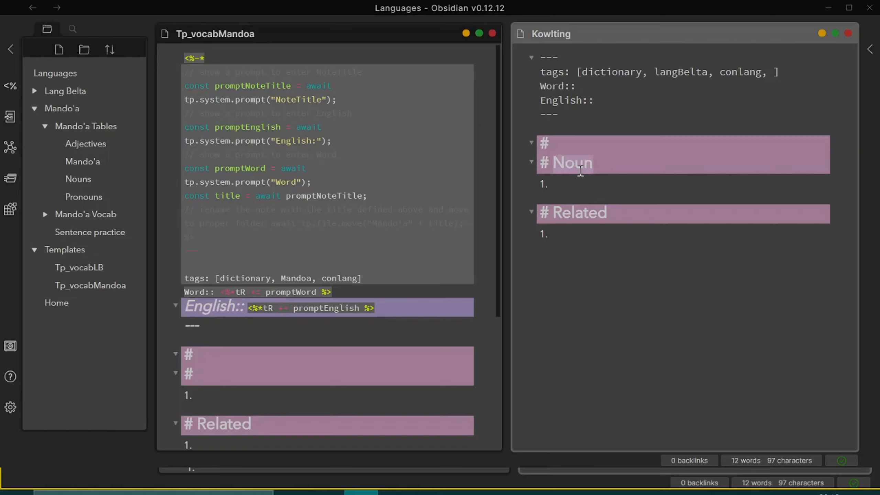
key("BackSpace")
left_click(621, 104)
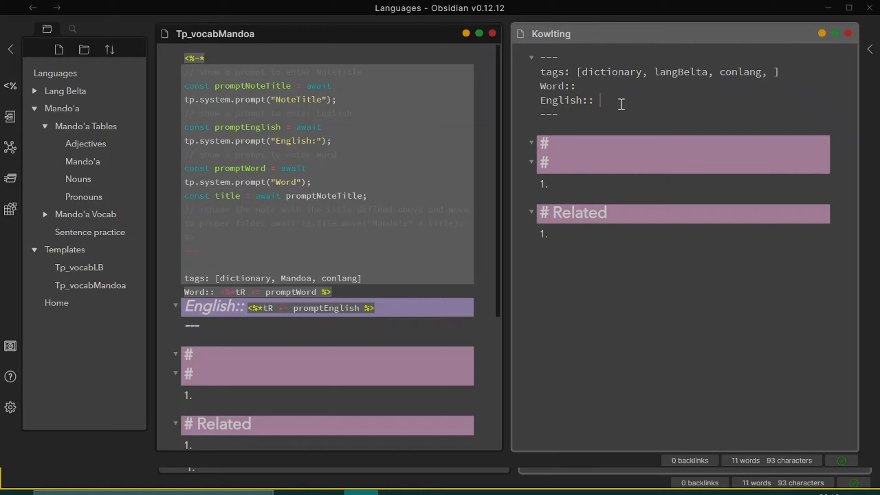
type("Everything")
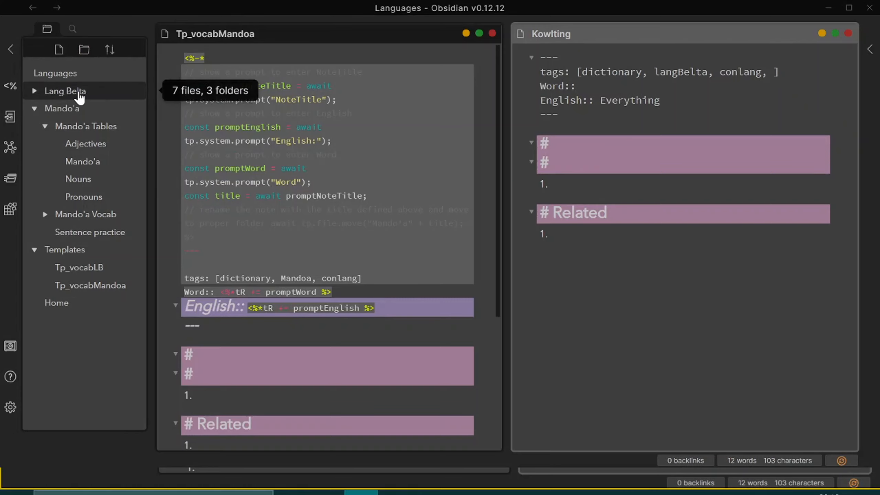
Expand the Lang Belta folder and its Lang Belta Vocab subfolder, and move the Kowlting note into Lang Belta Vocab.
left_click(85, 91)
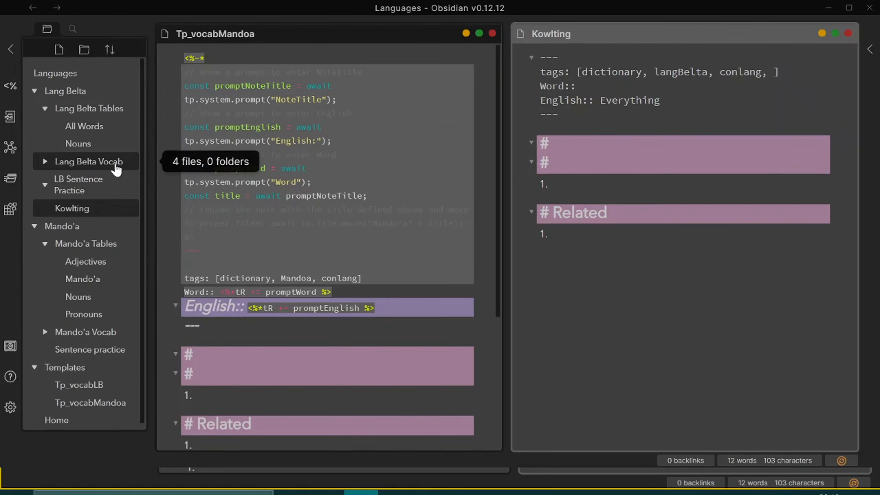
left_click(117, 165)
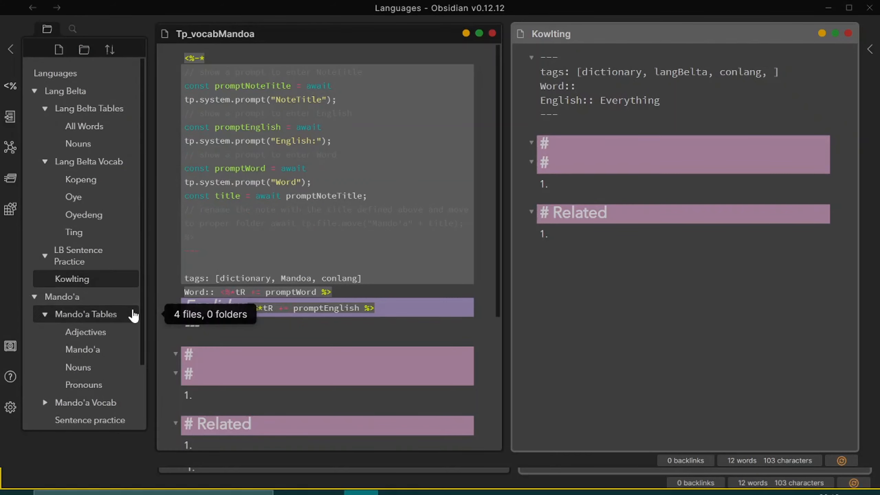
left_click_drag(83, 279, 92, 197)
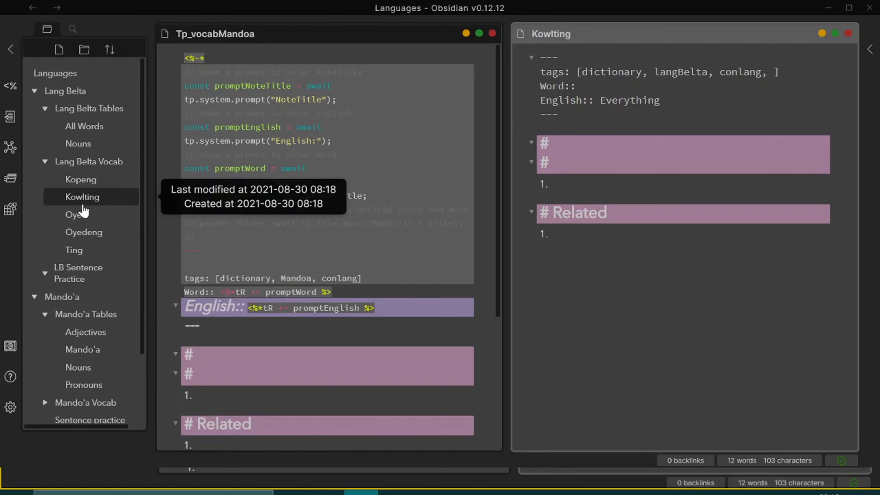
Check the rendered All Words table in Lang Belta Tables for the new word, and close its pane.
left_click(87, 133)
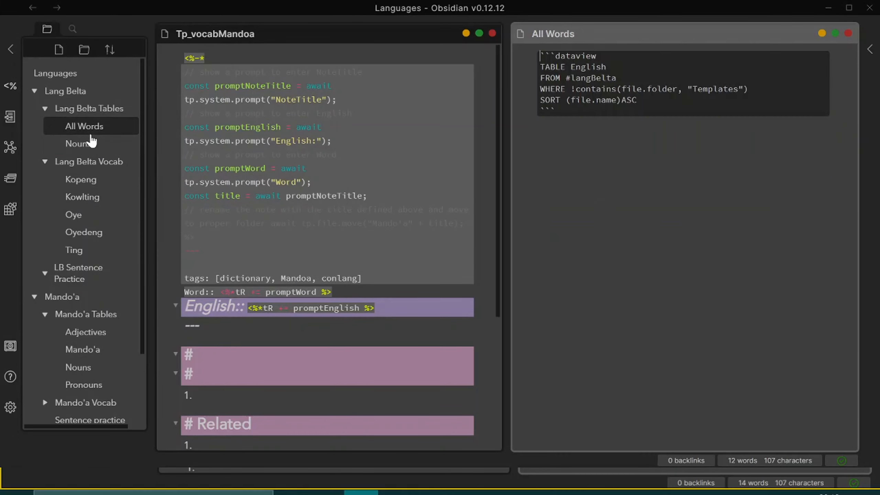
left_click(813, 33)
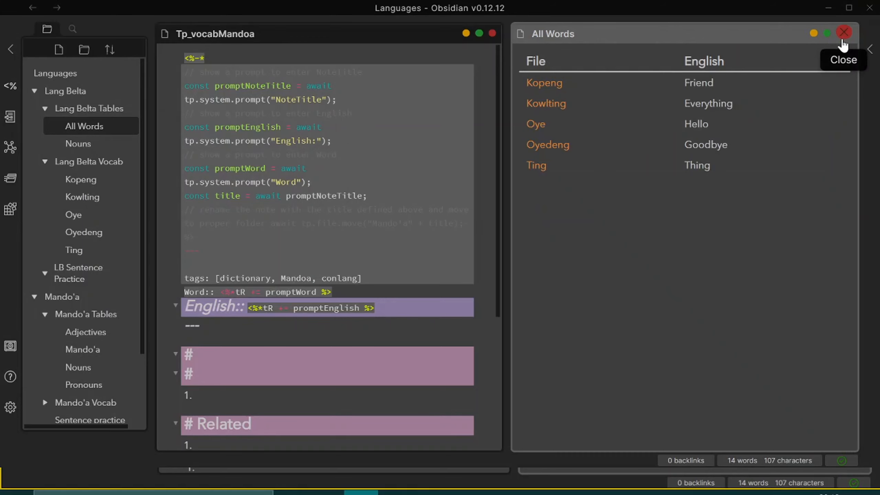
left_click(847, 33)
Open the Tp_vocabLB template in a second pane beside Tp_vocabMandoa and remove the word Noun from its second heading.
scroll(75, 374, "down", 3)
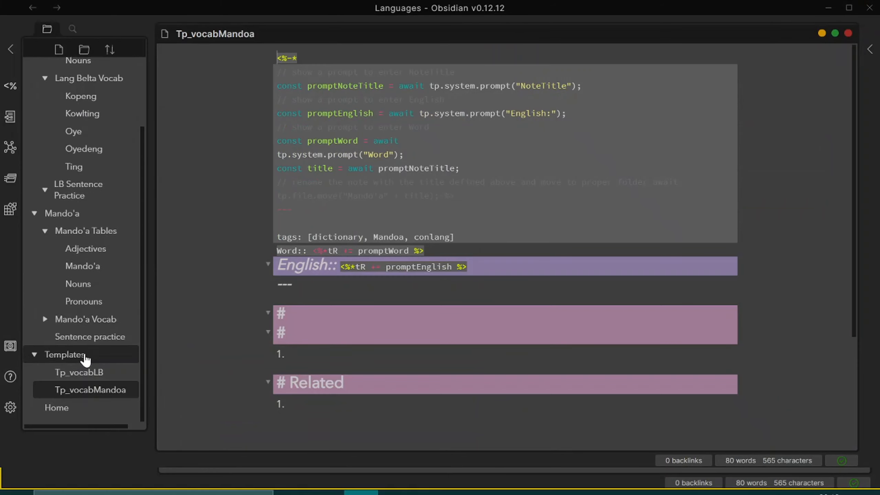
left_click(77, 375, "ctrl")
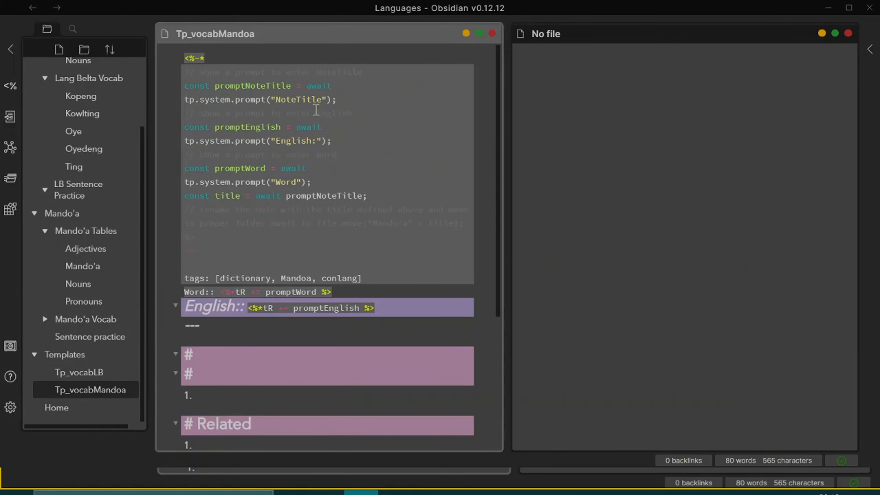
double_click(588, 165)
key("BackSpace")
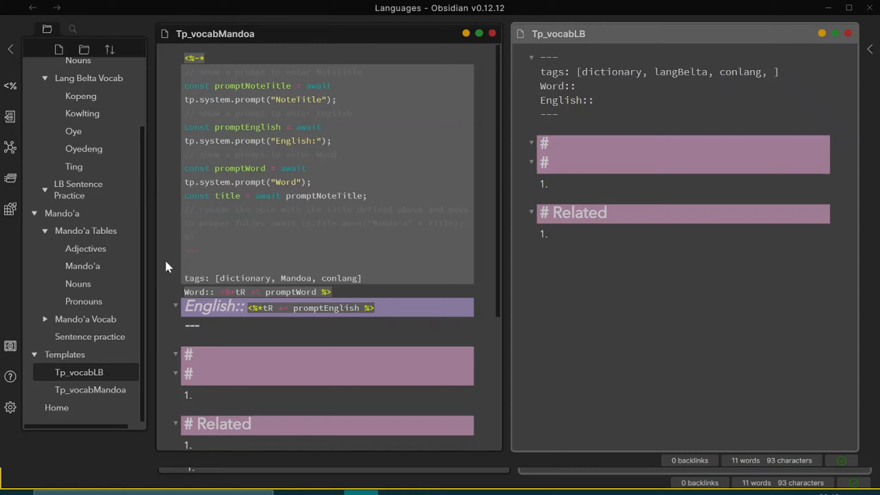
Review the Templater plugin's settings, including the template folder location and the trigger on new file creation, and close the settings.
left_click(343, 278)
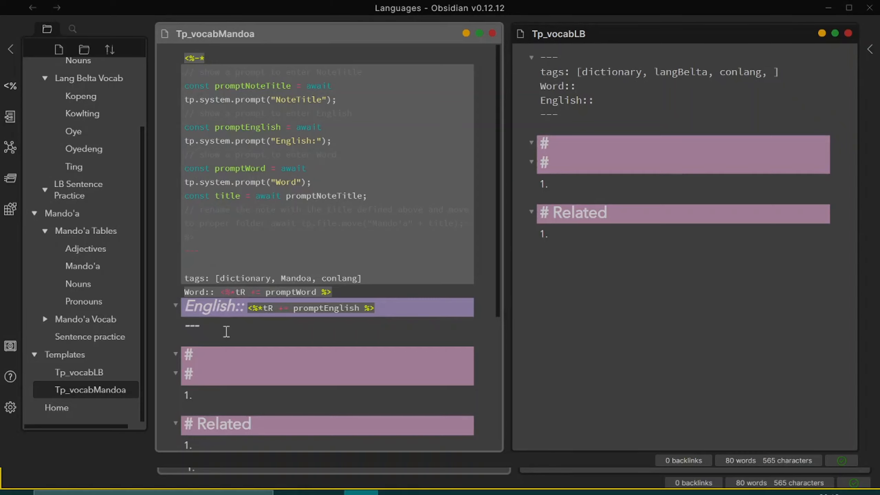
left_click(9, 407)
scroll(230, 322, "down", 5)
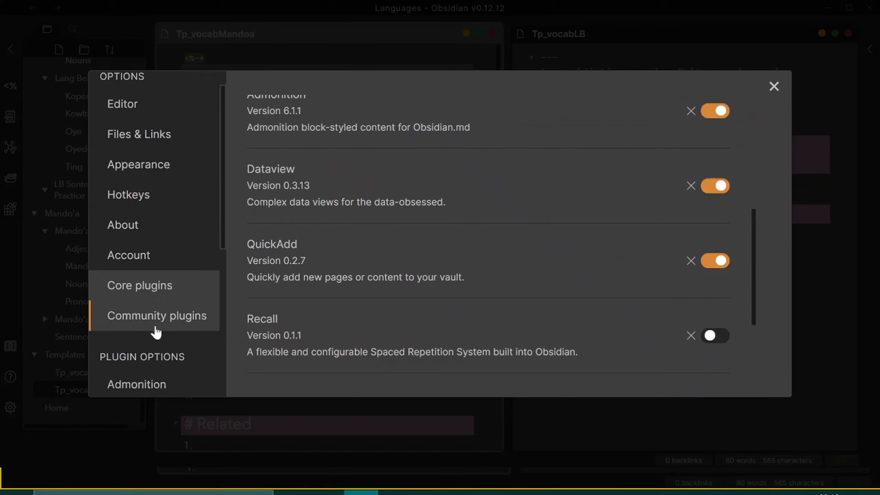
scroll(152, 338, "down", 5)
left_click(132, 364)
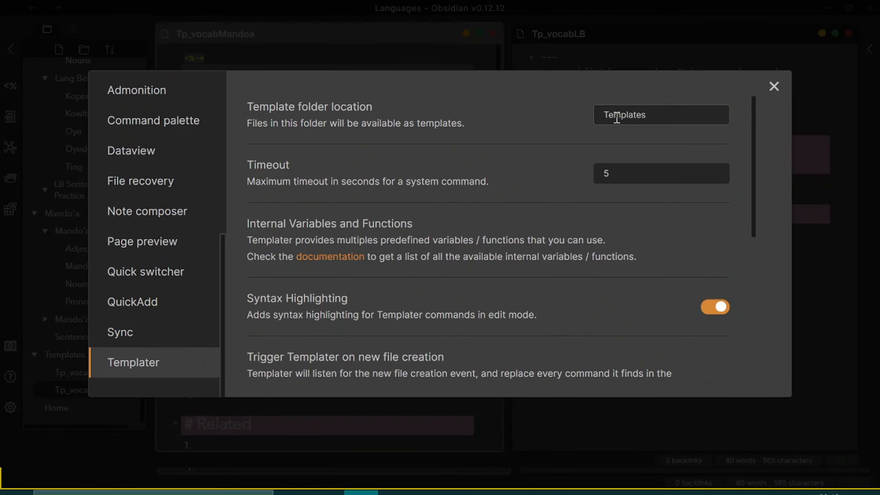
scroll(473, 166, "down", 8)
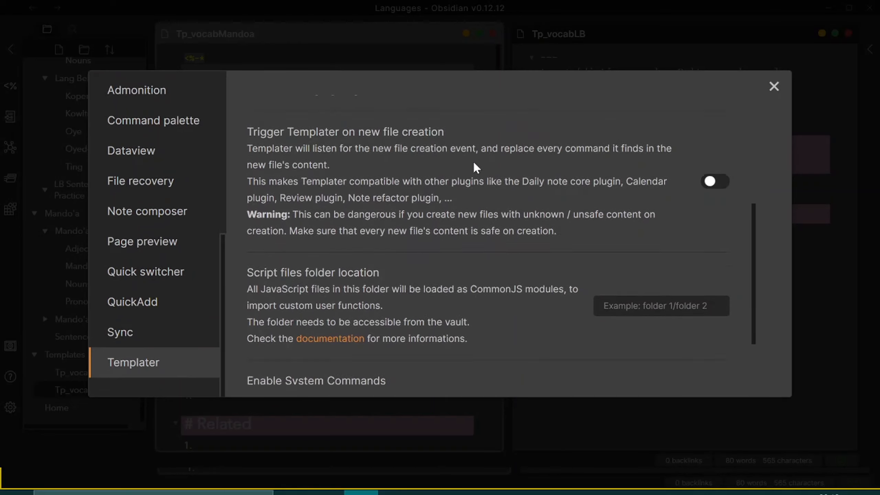
scroll(474, 165, "up", 8)
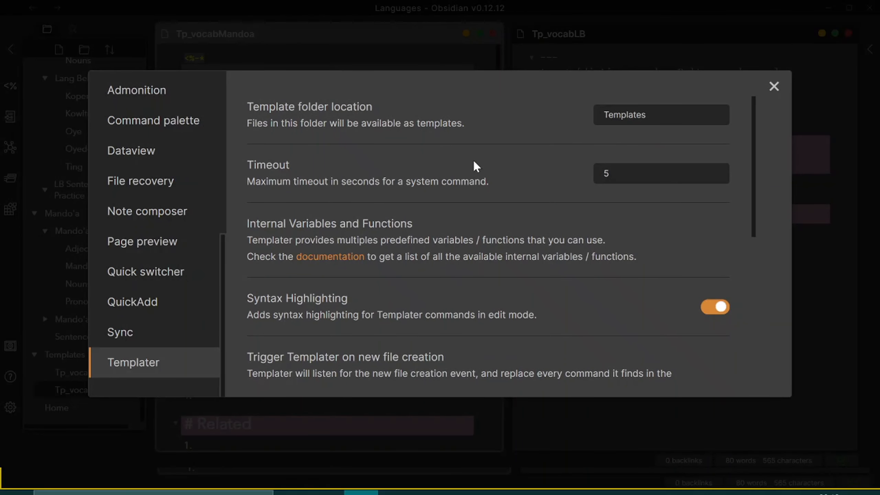
left_click(64, 281)
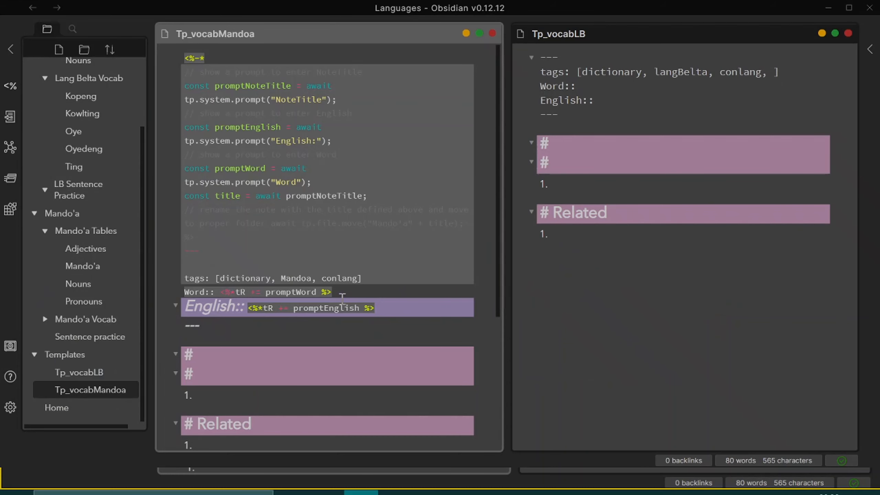
Open the Mando'a table note from Mando'a Tables in place of Tp_vocabMandoa and view its rendered word list.
left_click(90, 273)
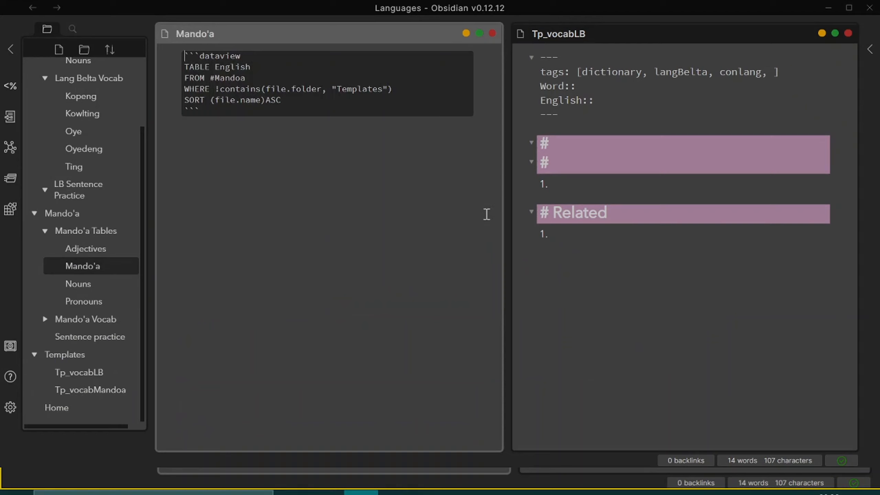
left_click(461, 34)
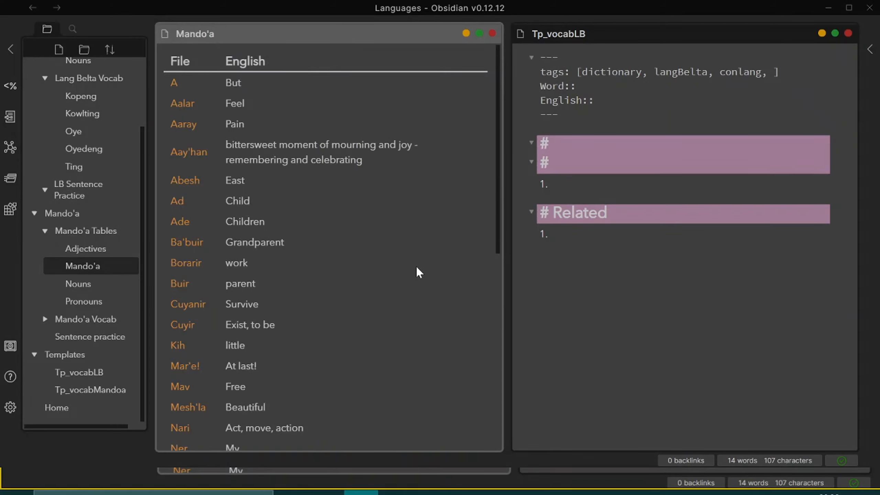
scroll(419, 271, "down", 1)
scroll(420, 273, "up", 2)
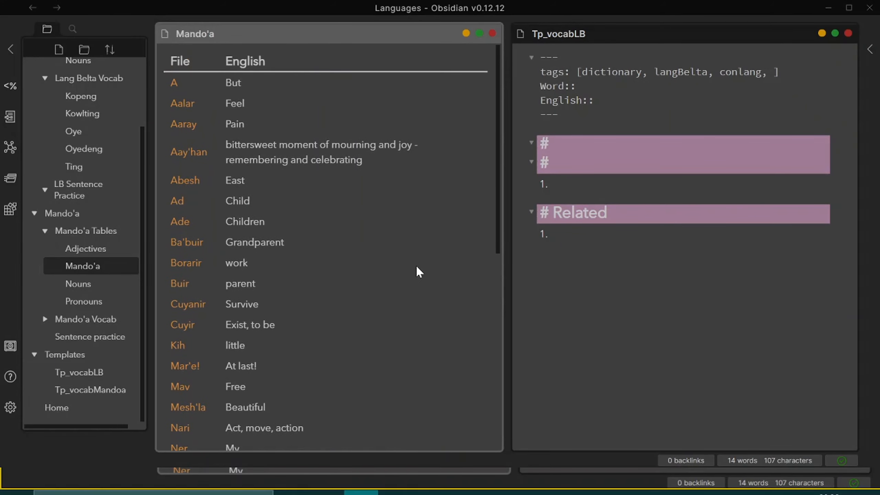